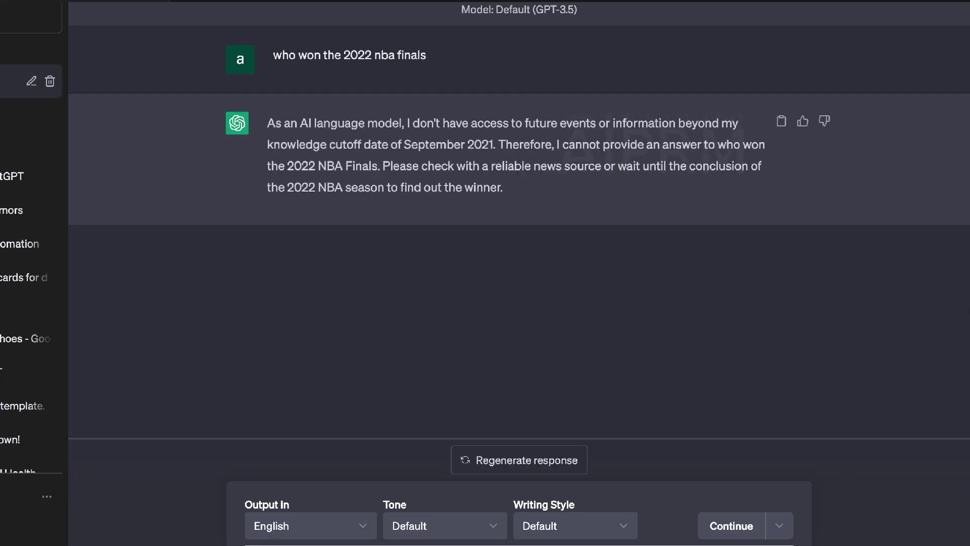
Highlight ChatGPT's replies admitting it can't answer about the 2022 NBA Finals or today's weather.
triple_click(658, 160)
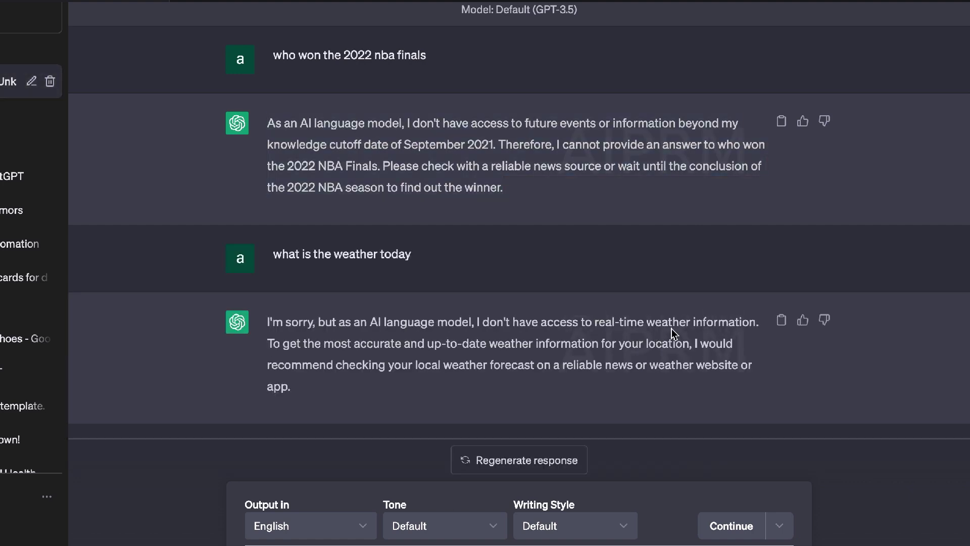
triple_click(657, 342)
left_click(575, 225)
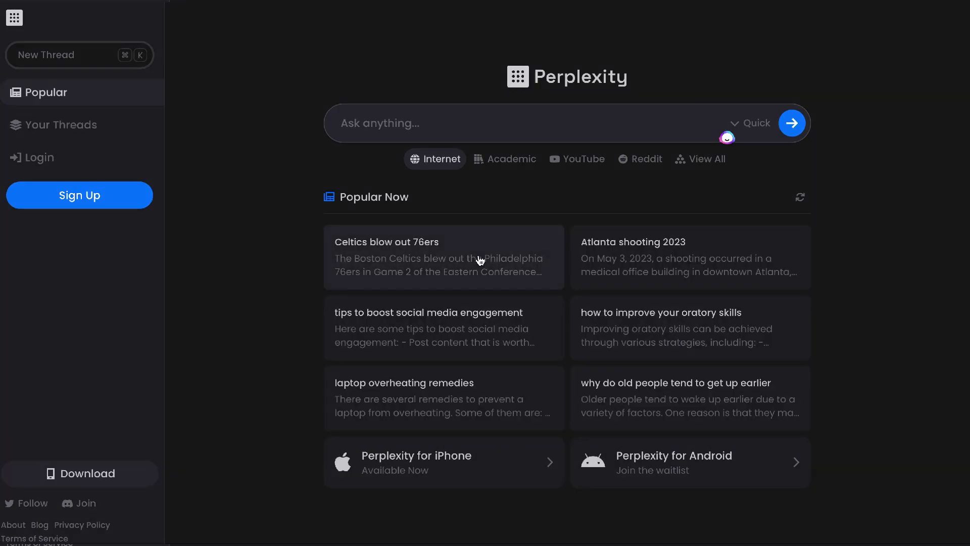
left_click(481, 260)
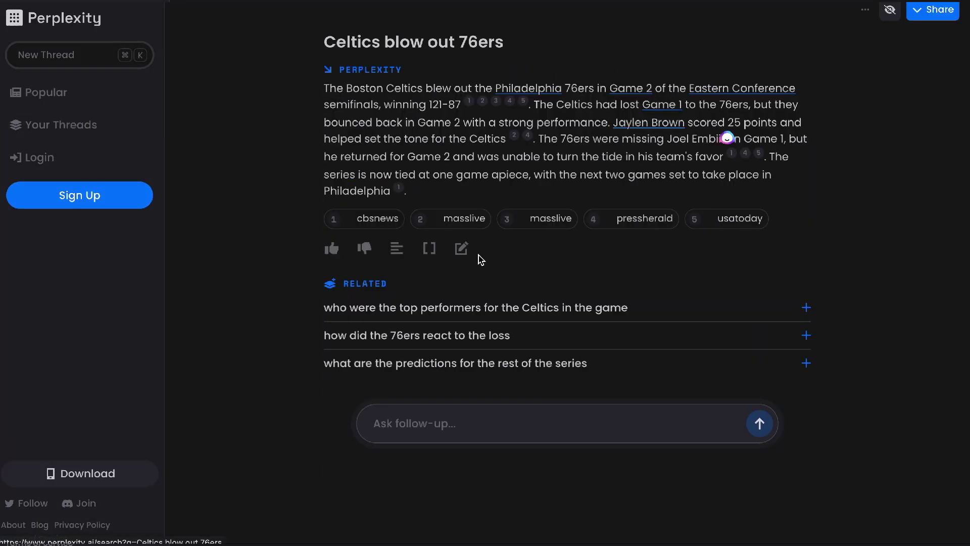
left_click(548, 309)
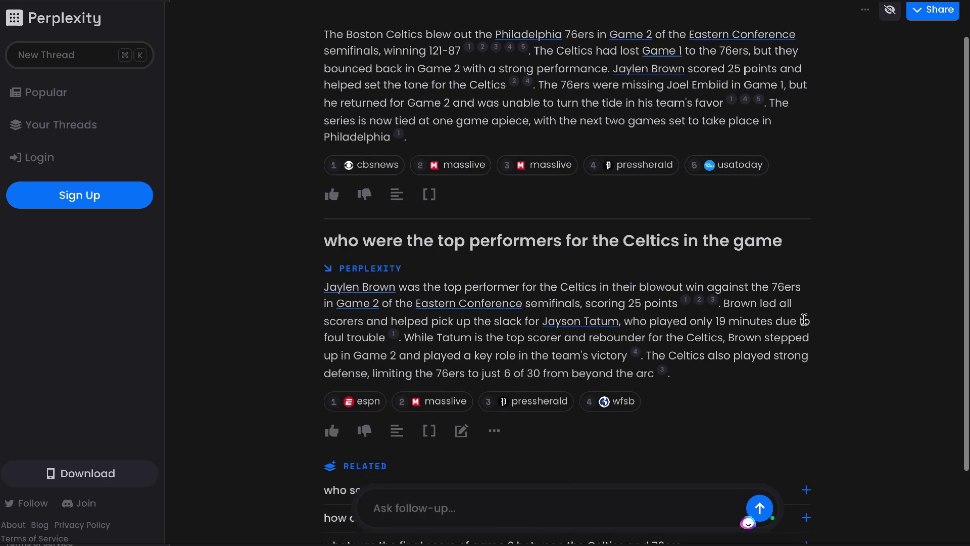
left_click(556, 388)
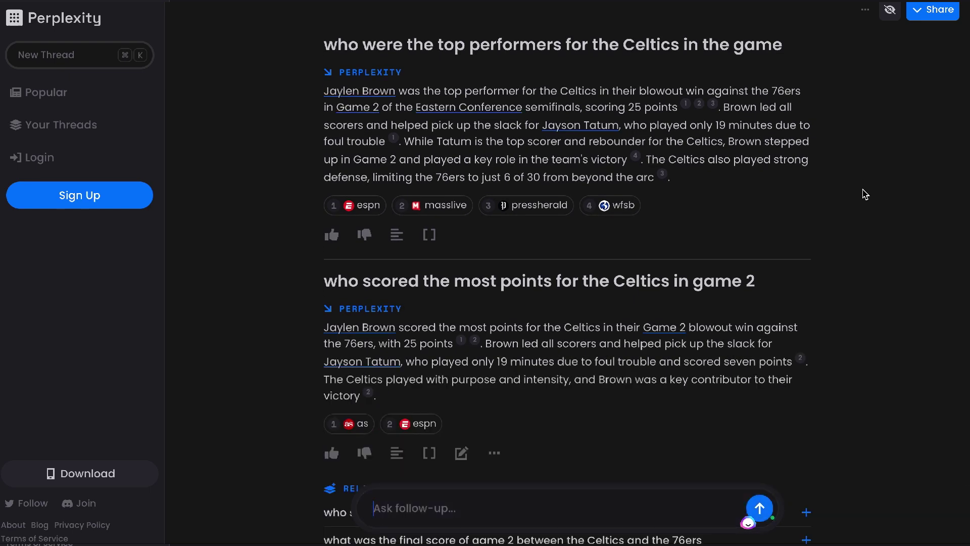
key("super+shift+5")
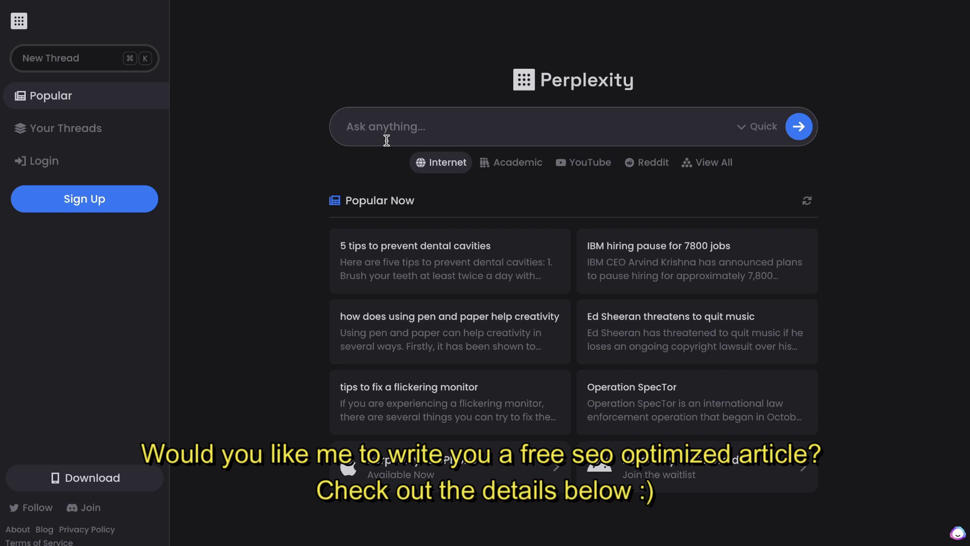
Ask Perplexity for an iPhone 14 specs blog post and scroll down through its answer.
left_click(387, 137)
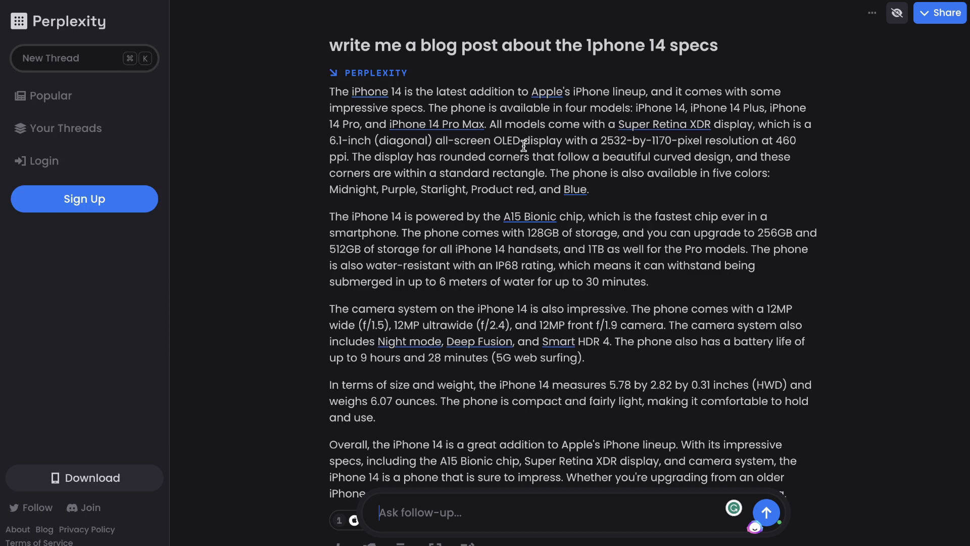
scroll(524, 146, "down", 1)
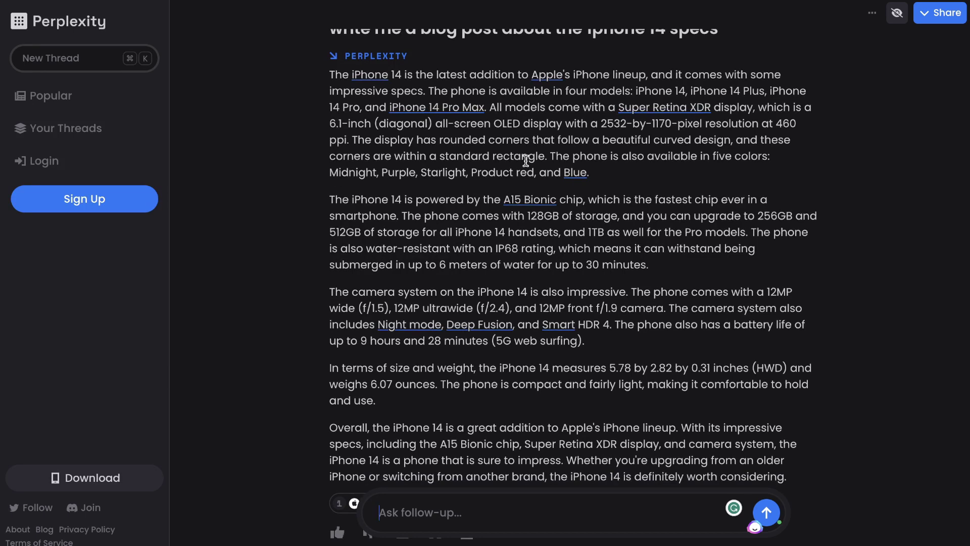
scroll(525, 161, "down", 1)
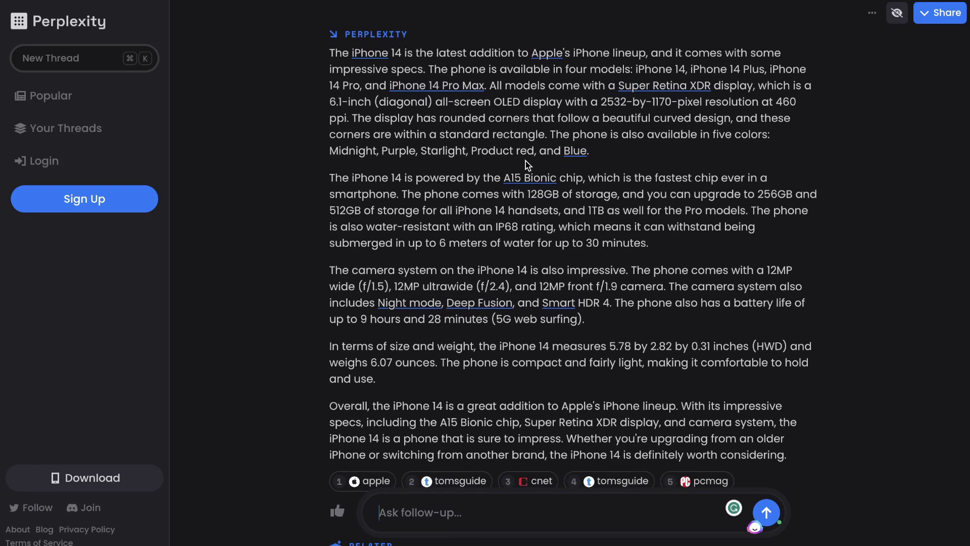
scroll(537, 205, "down", 1)
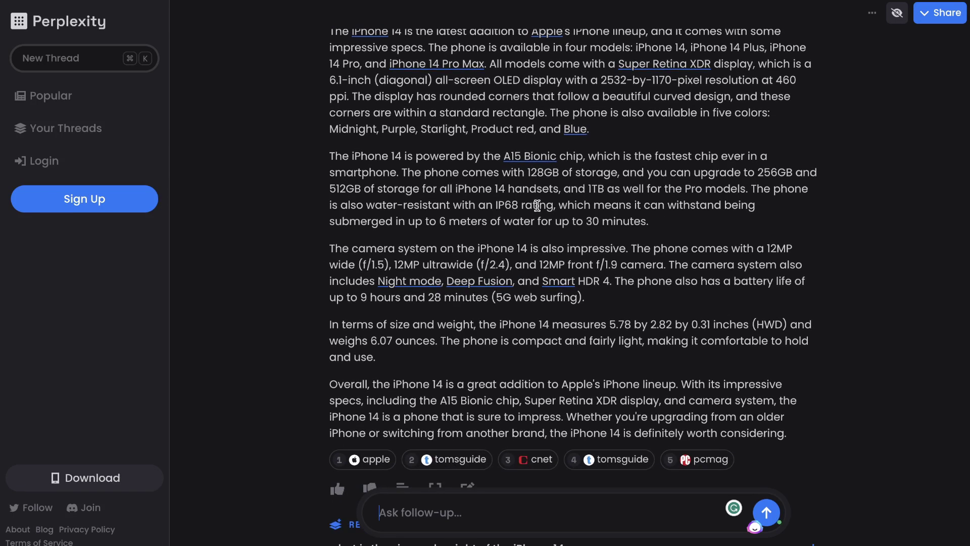
scroll(471, 199, "down", 3)
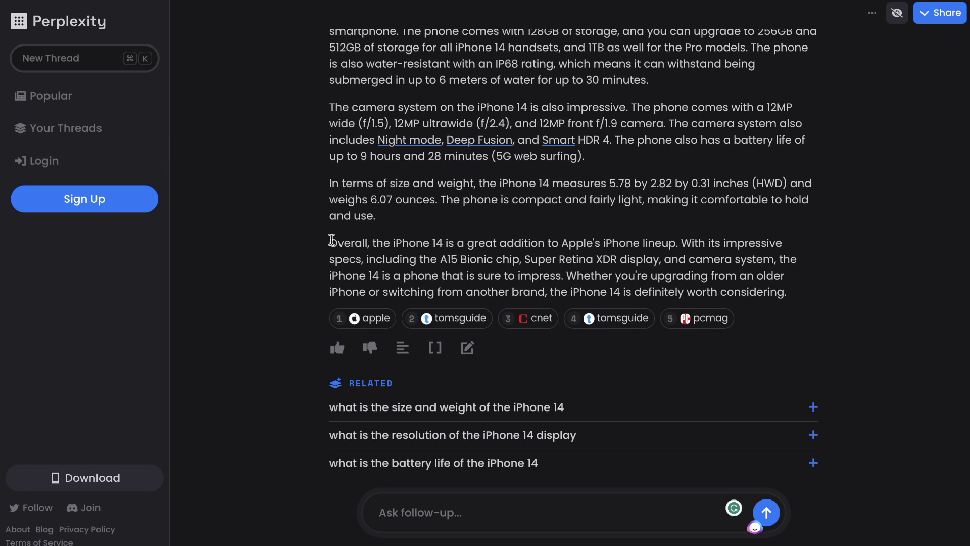
Highlight the answer's concluding paragraph and review the five-paragraph post with its cited sources.
left_click_drag(330, 241, 758, 281)
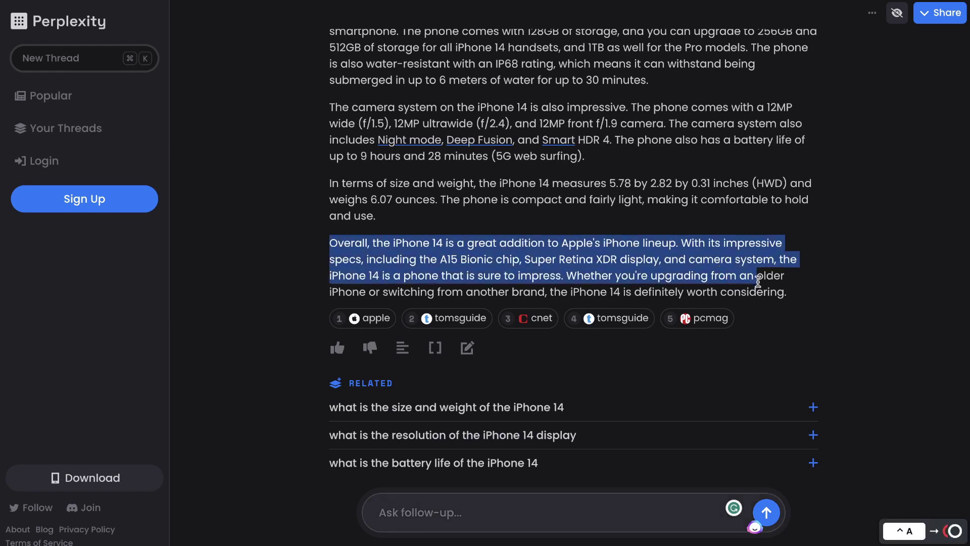
scroll(758, 281, "up", 4)
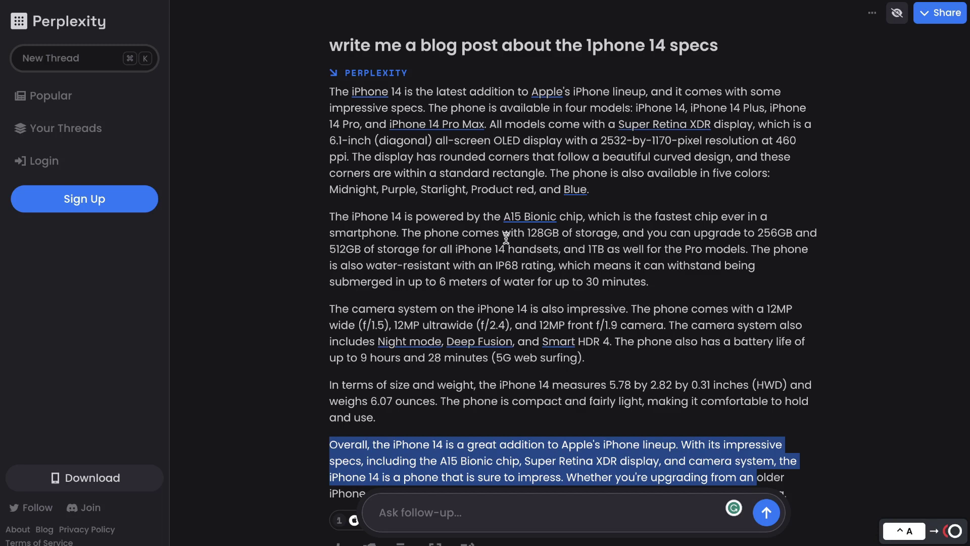
scroll(505, 237, "down", 2)
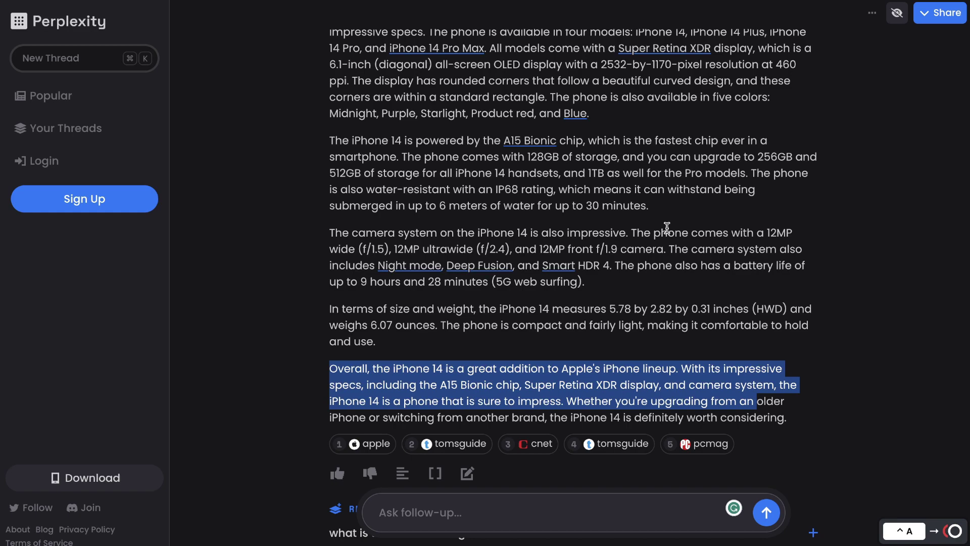
scroll(667, 228, "down", 1)
scroll(667, 228, "up", 1)
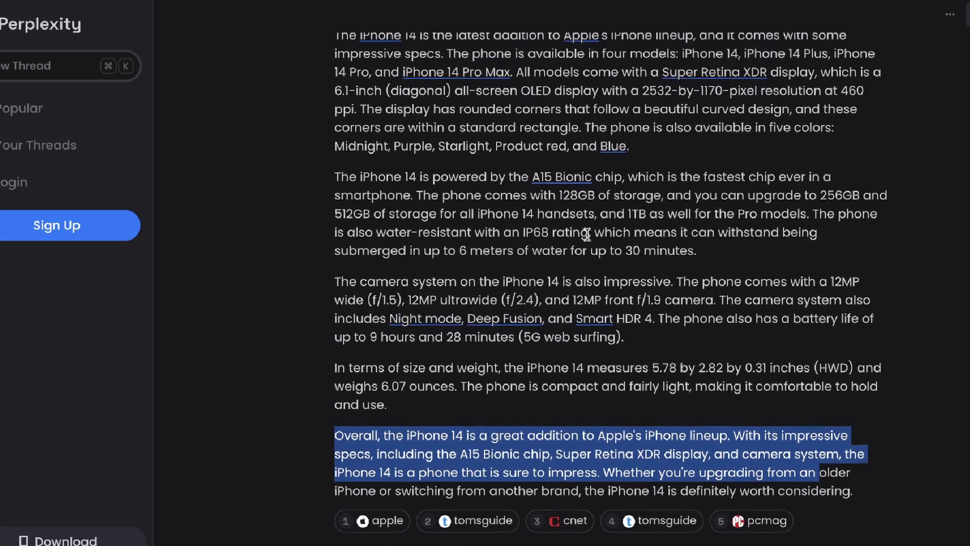
scroll(574, 213, "down", 2)
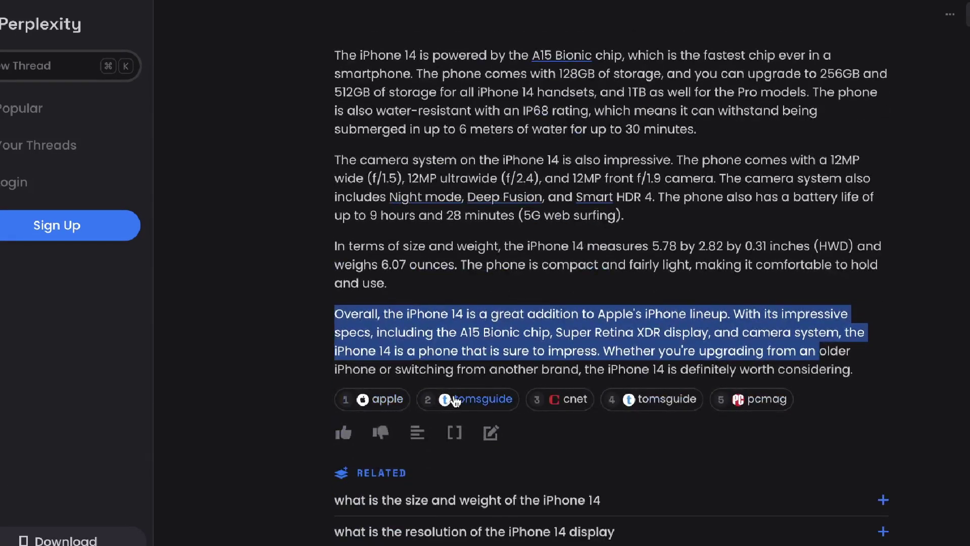
scroll(588, 328, "up", 1)
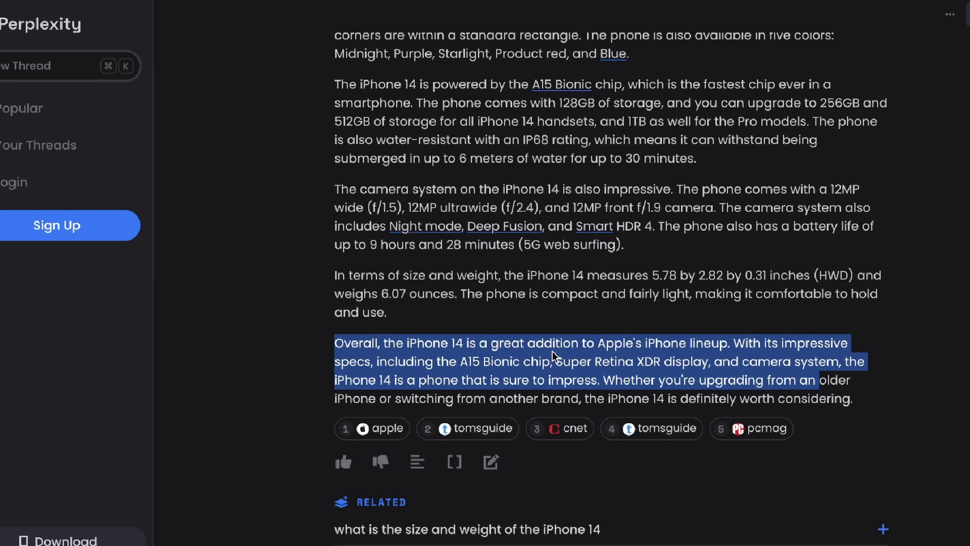
scroll(553, 350, "down", 1)
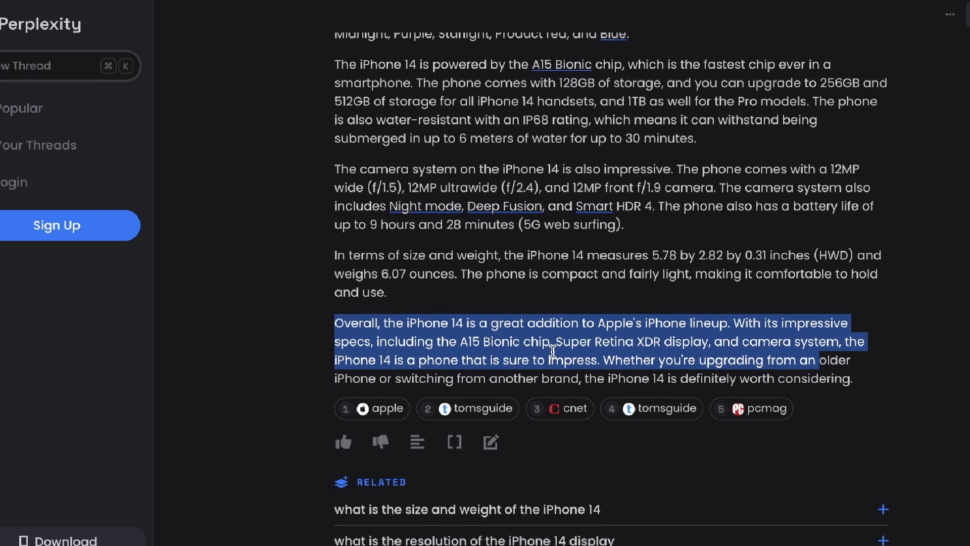
scroll(556, 354, "up", 5)
scroll(513, 351, "down", 1)
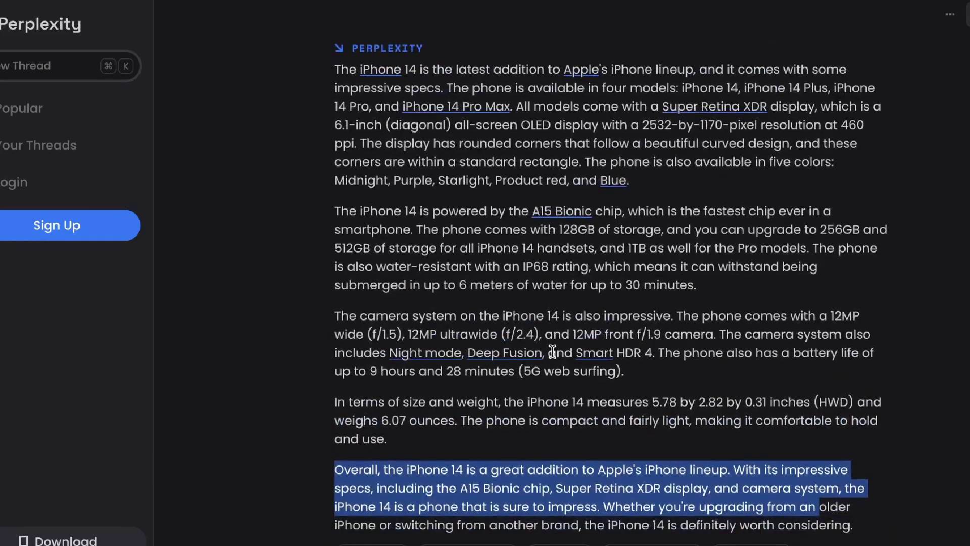
scroll(518, 358, "down", 3)
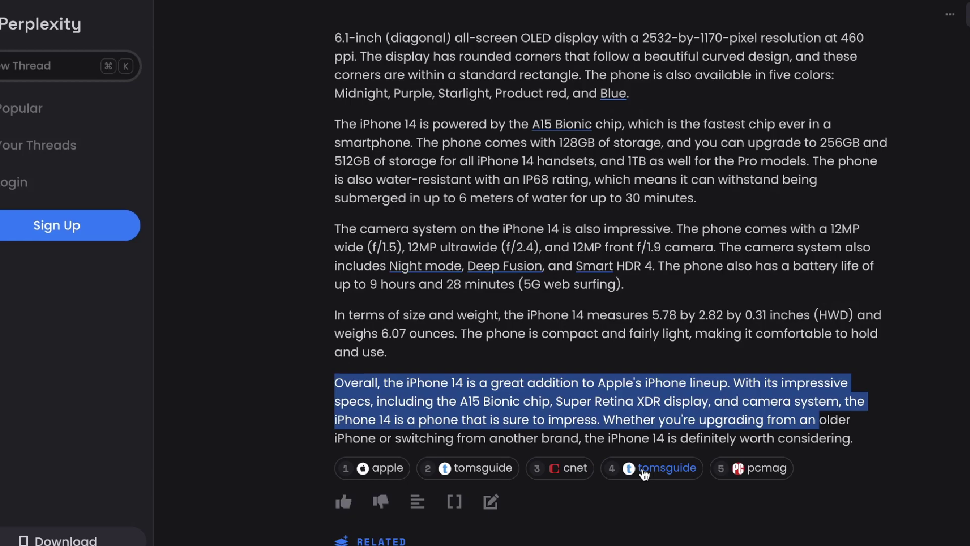
left_click(641, 470)
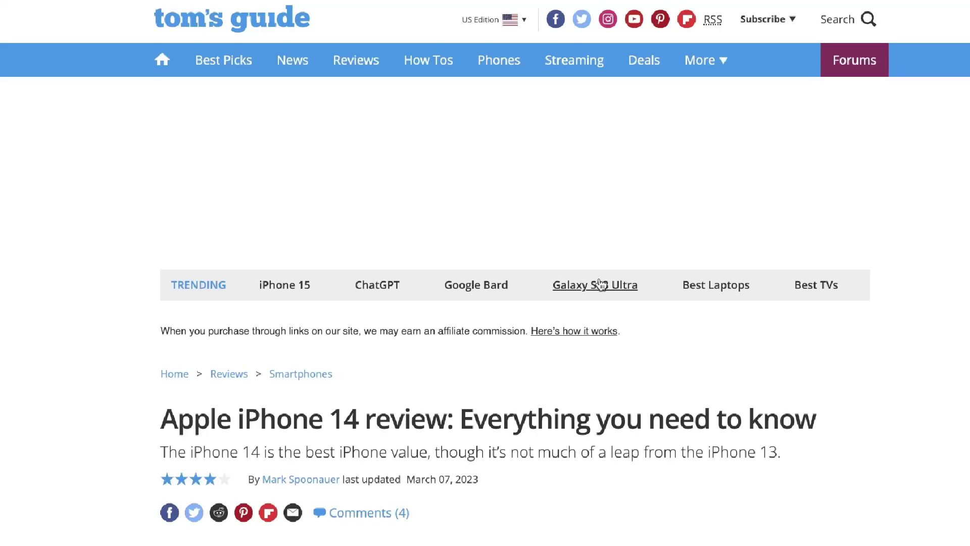
scroll(600, 285, "down", 7)
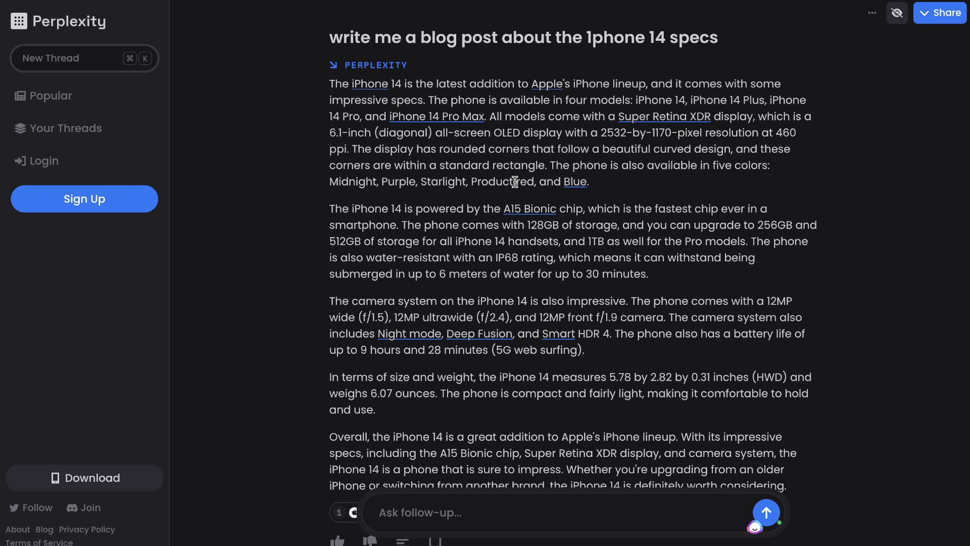
Ask Perplexity to explain iPhone 14 Night mode and read the answer.
scroll(526, 236, "down", 1)
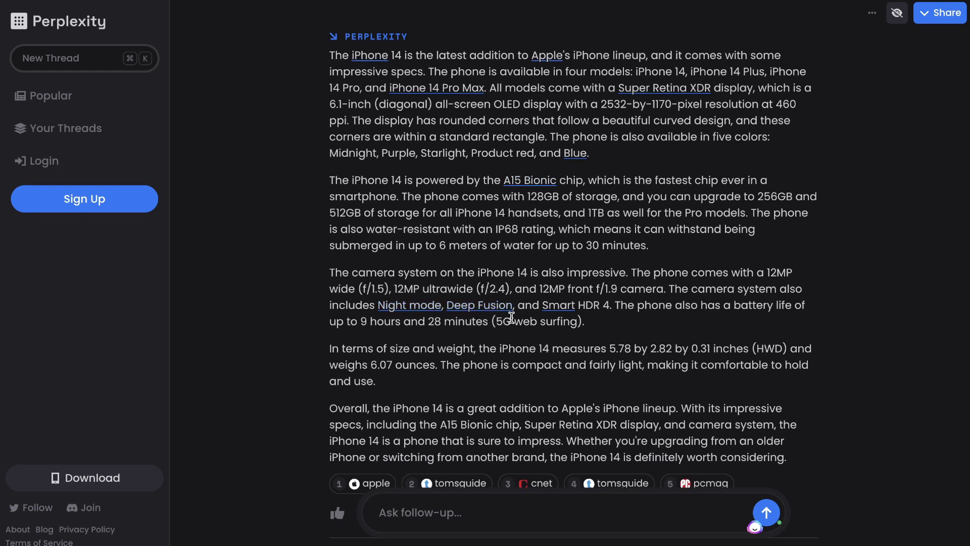
left_click(406, 312)
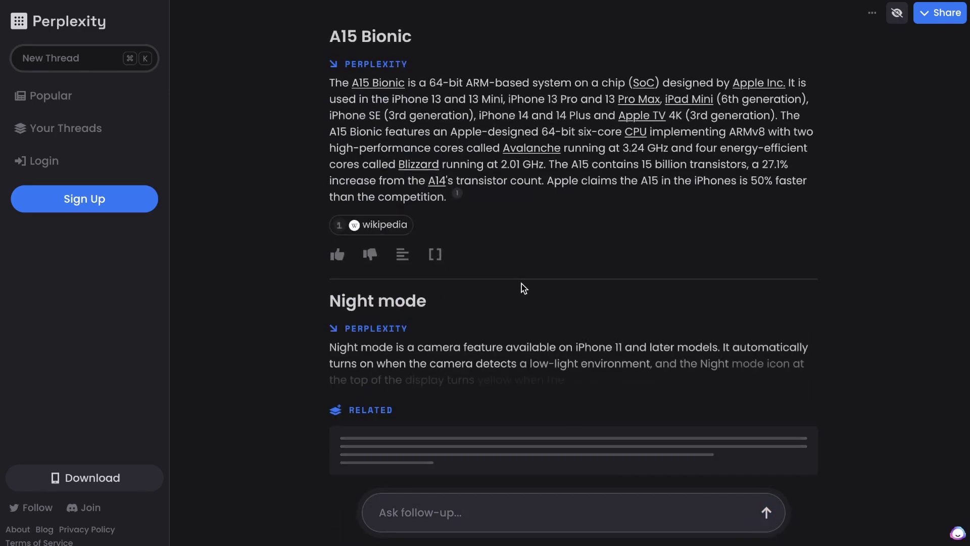
scroll(521, 283, "up", 6)
scroll(521, 284, "up", 5)
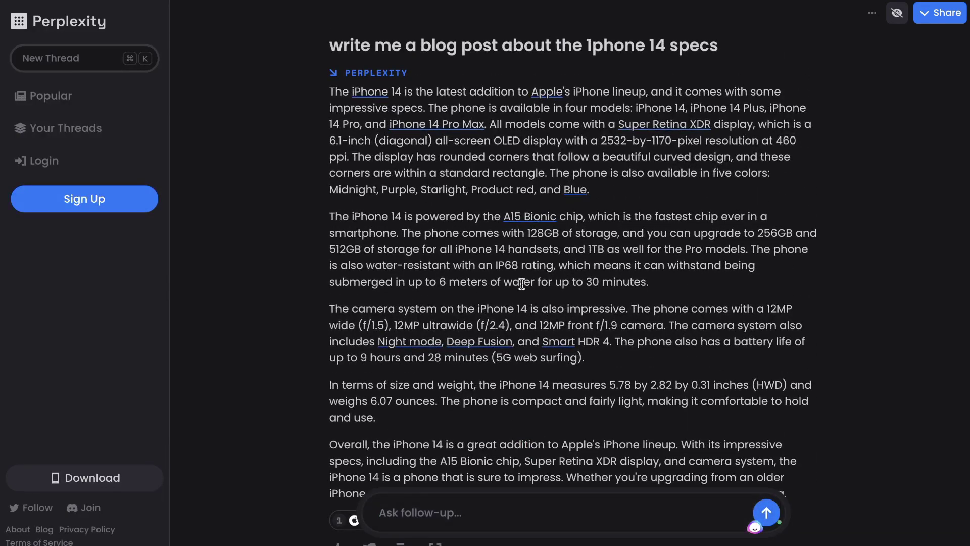
scroll(521, 284, "down", 1)
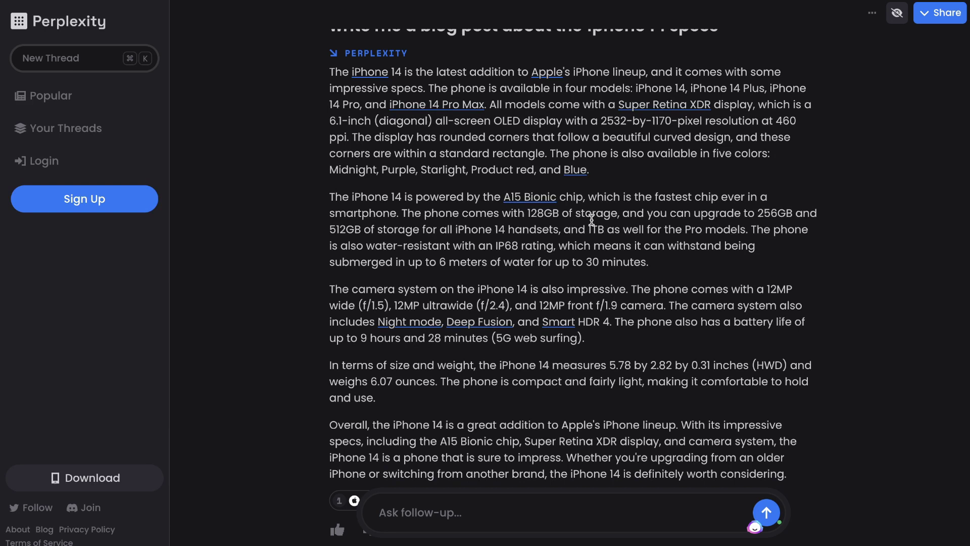
scroll(591, 219, "down", 15)
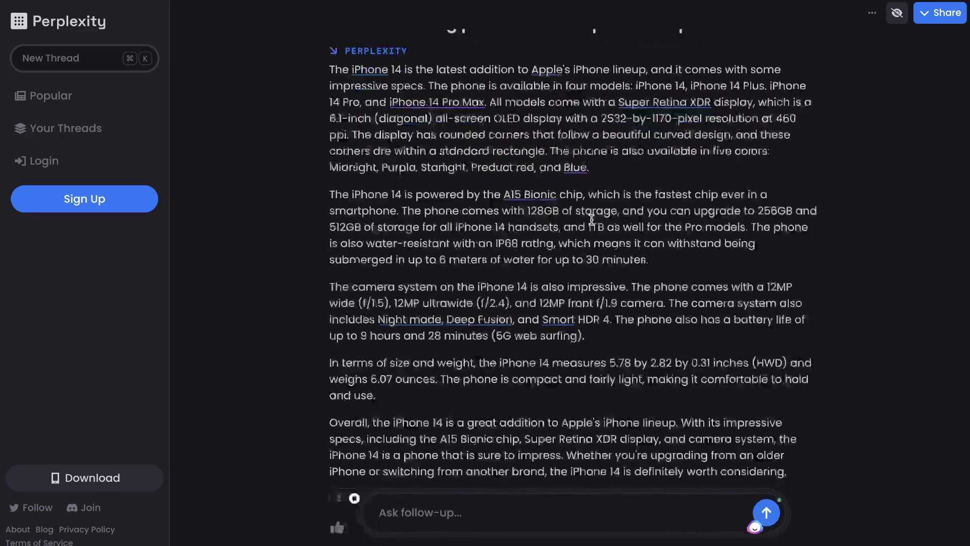
scroll(594, 225, "down", 3)
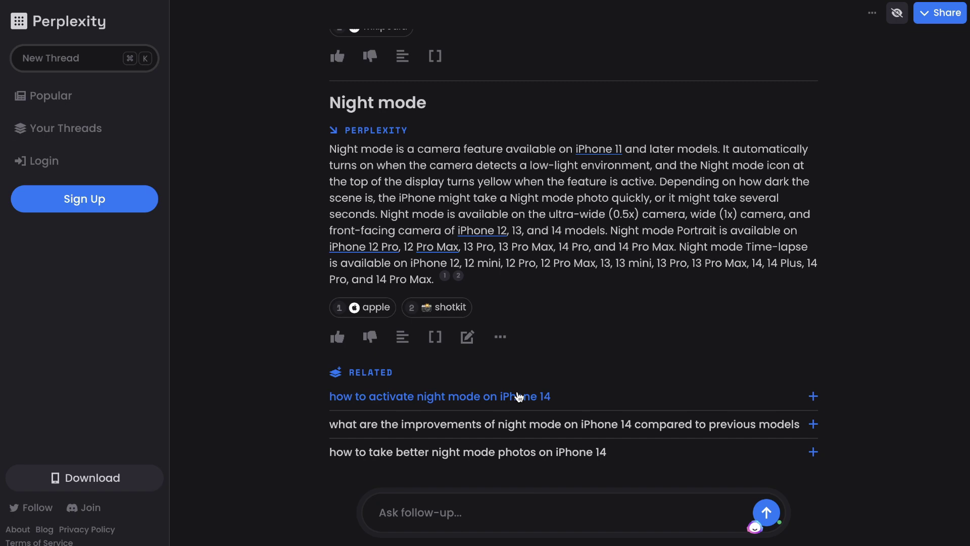
Review the thread's blog post, A15 Bionic and Night mode answers.
scroll(510, 353, "up", 10)
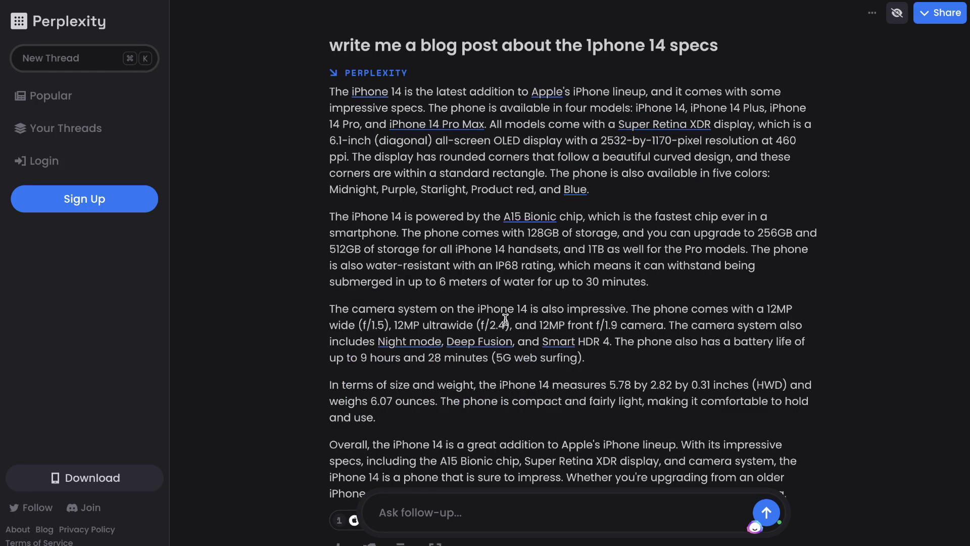
scroll(505, 320, "down", 10)
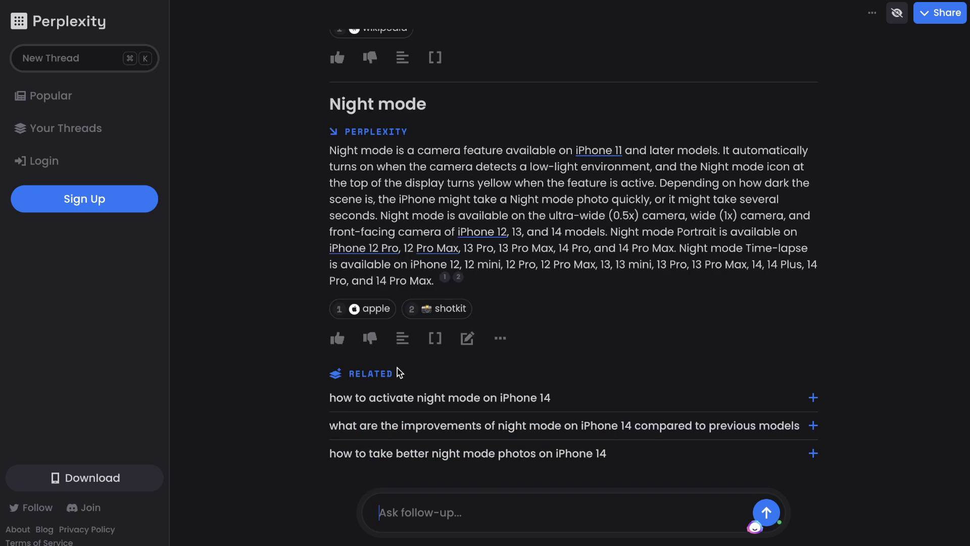
scroll(423, 162, "up", 1)
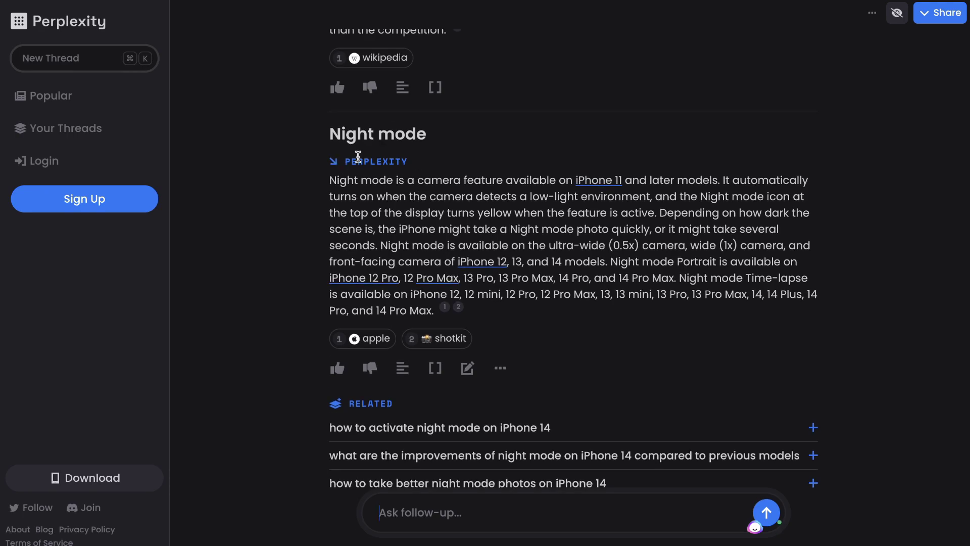
scroll(416, 176, "up", 9)
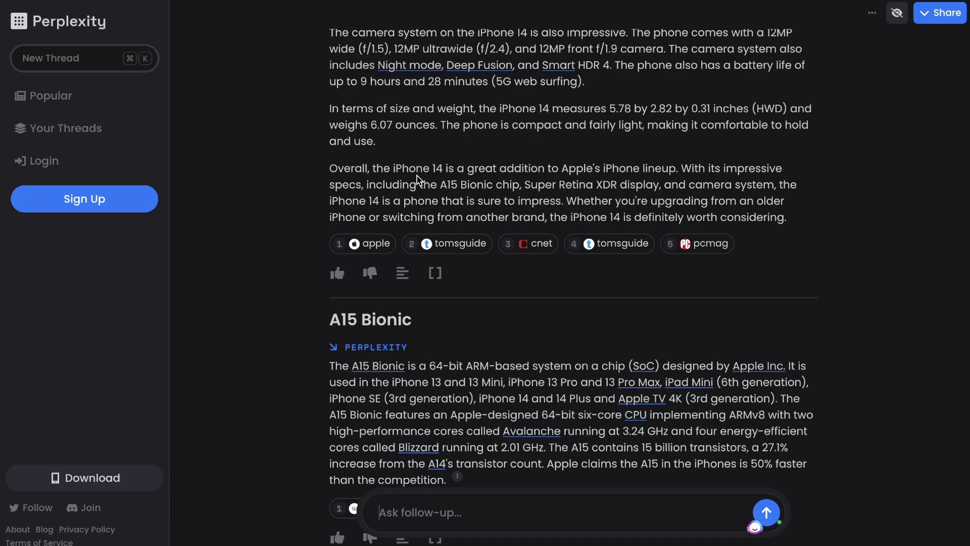
scroll(417, 178, "down", 6)
scroll(434, 389, "up", 3)
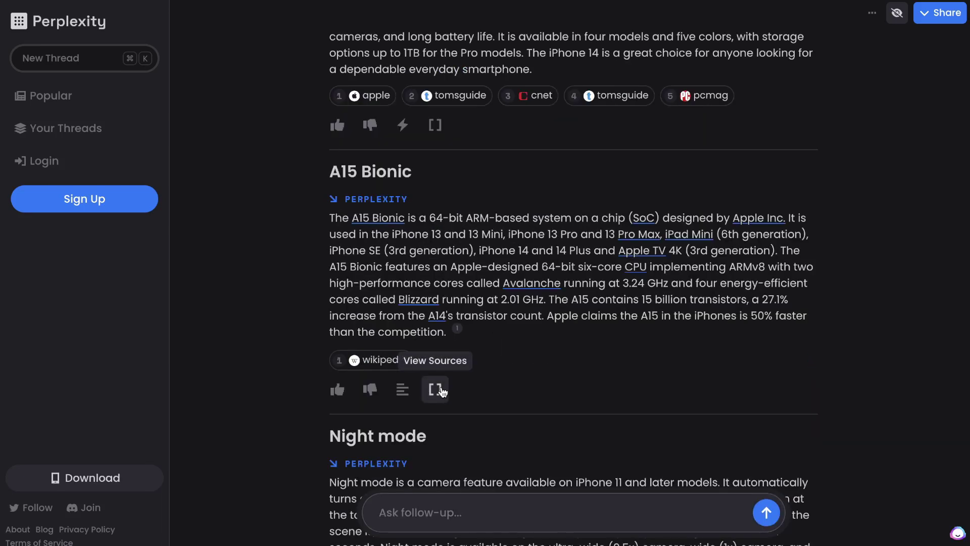
Check the A15 Bionic answer's sources, then toggle it between detailed and concise versions.
left_click(438, 390)
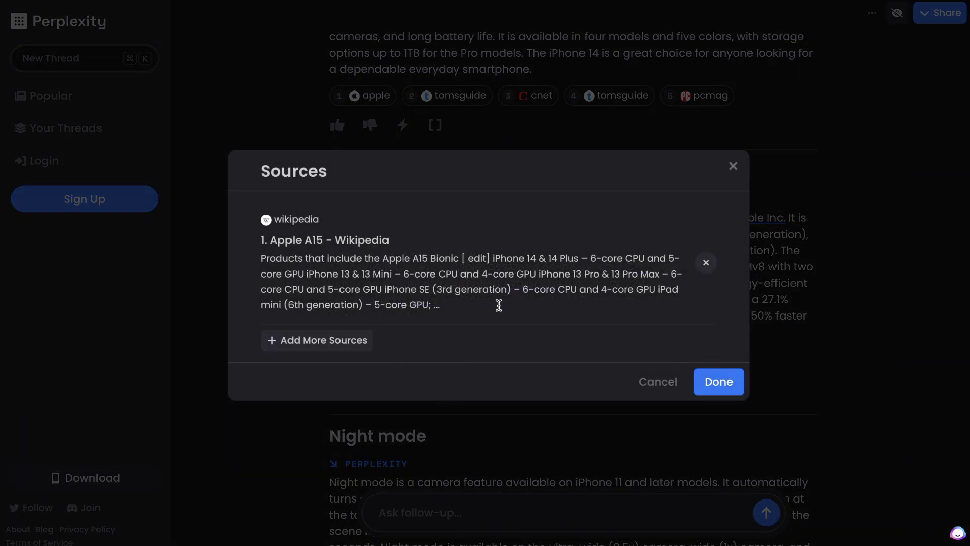
left_click(732, 166)
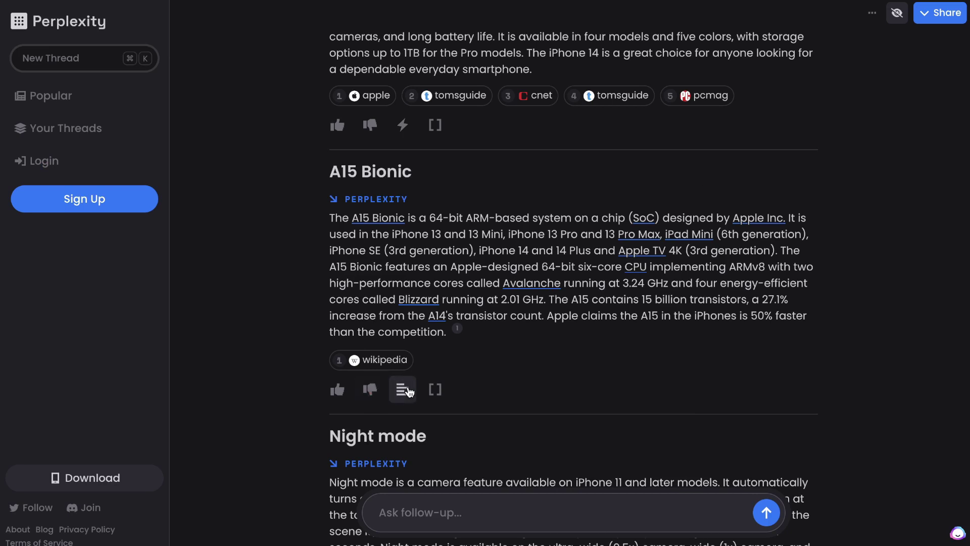
left_click(407, 391)
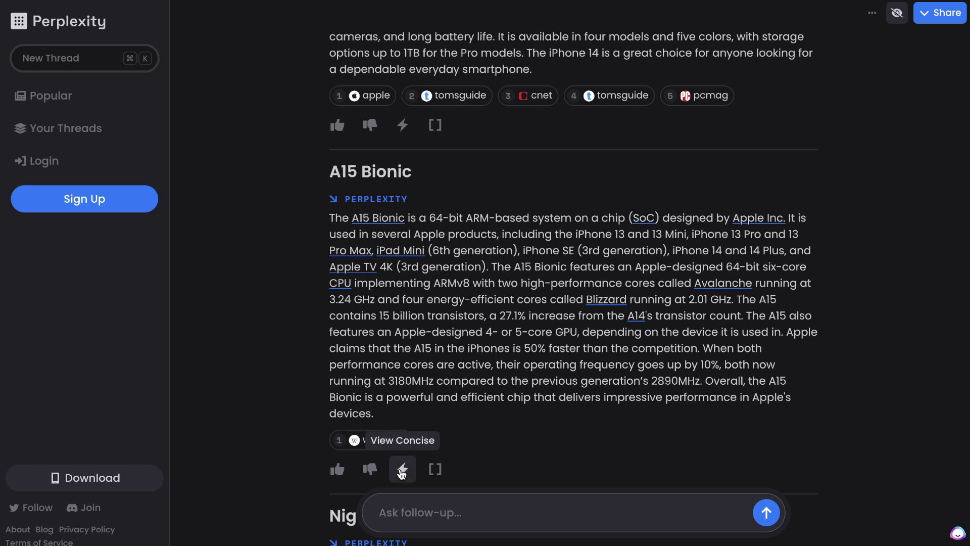
left_click(402, 472)
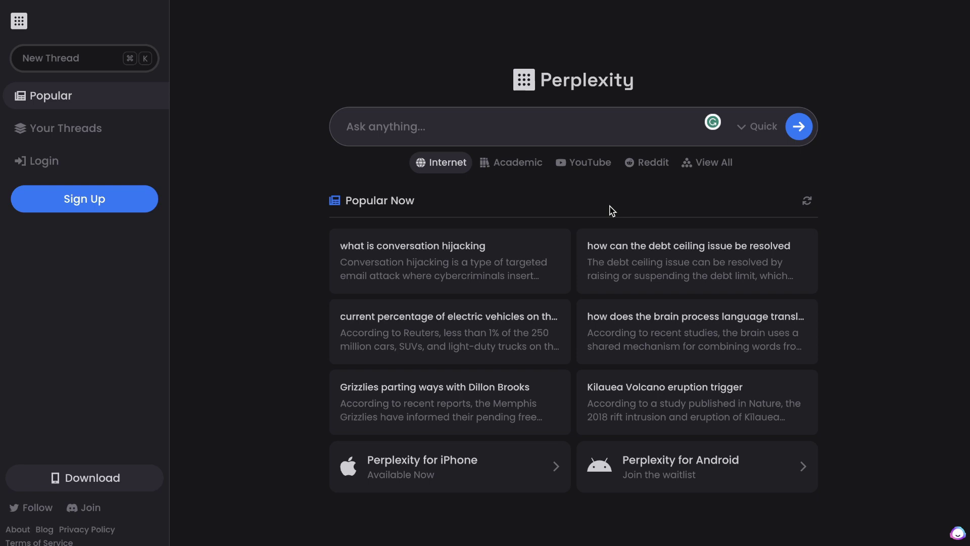
Ask 'what is google bard', then follow up with the related Bard-versus-ChatGPT question.
type("what is gooog")
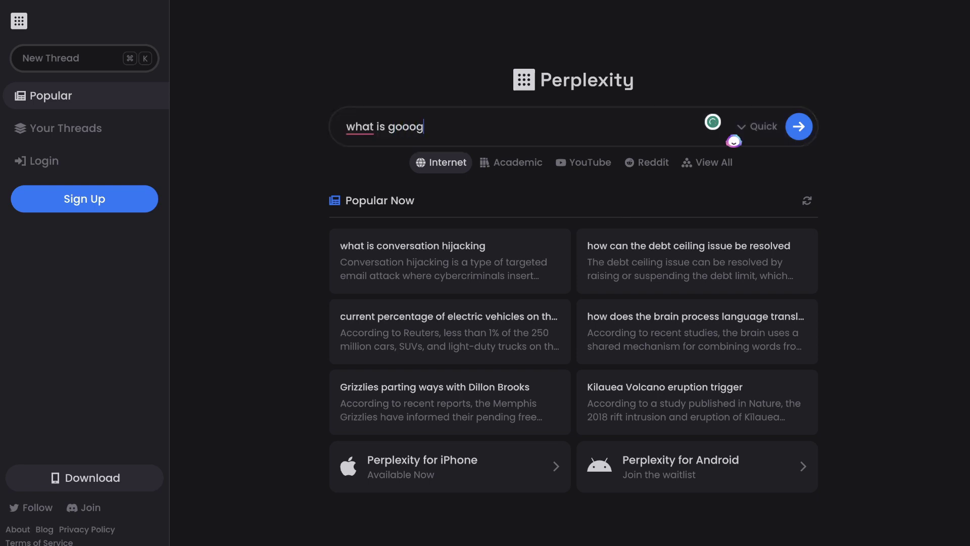
key("BackSpace")
key("BackSpace")
type("ogle ba")
key("Return")
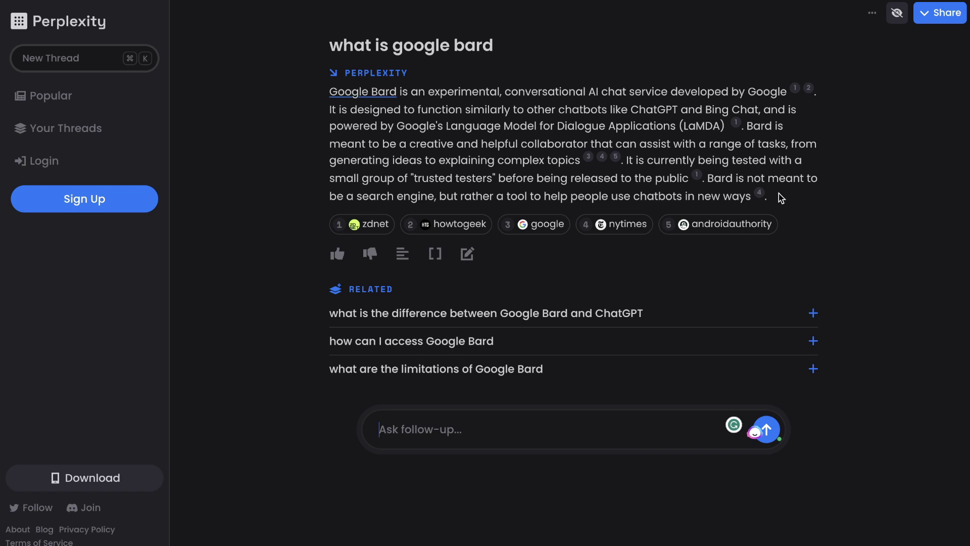
left_click_drag(783, 194, 493, 108)
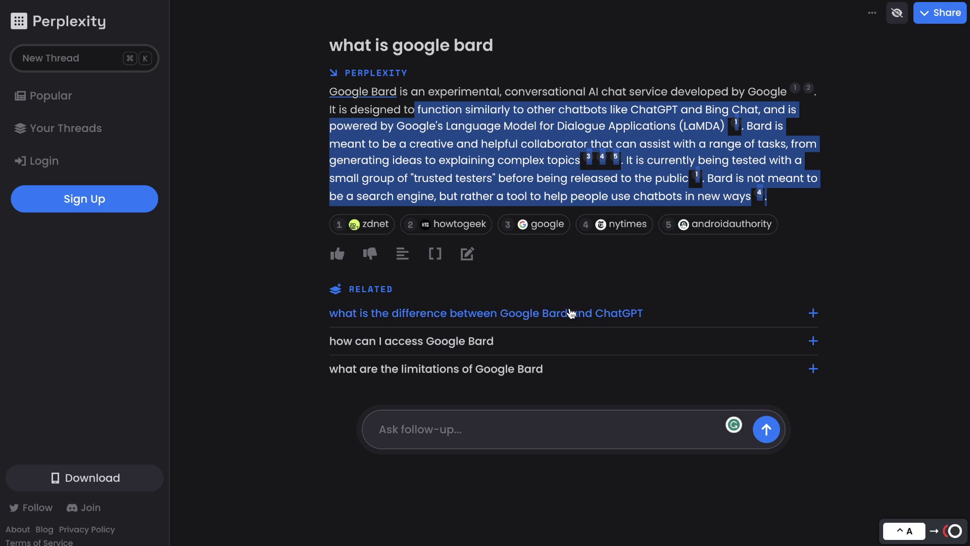
left_click(571, 313)
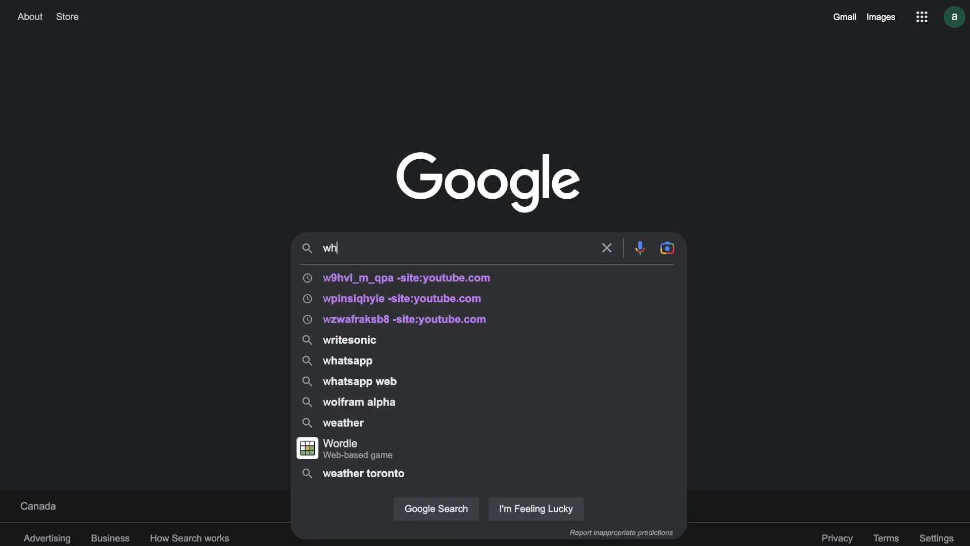
Google 'what is google bard', open the ZDNet result, and go back to the results.
type("at is google bard")
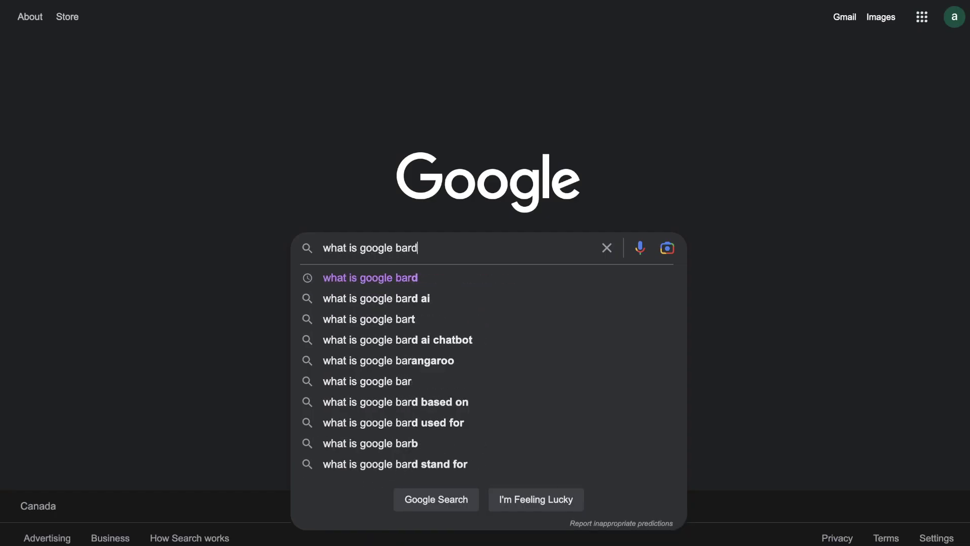
key("Return")
scroll(454, 127, "down", 2)
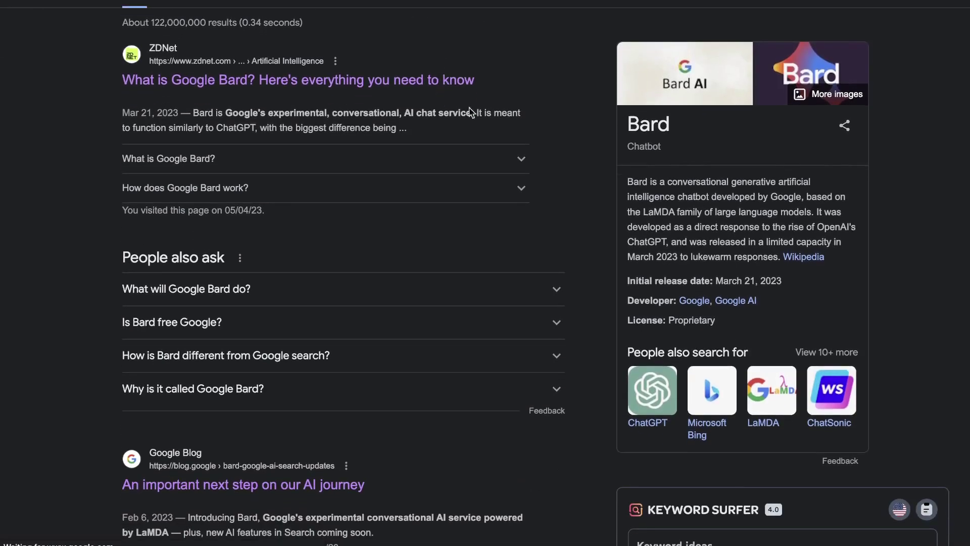
scroll(399, 159, "up", 1)
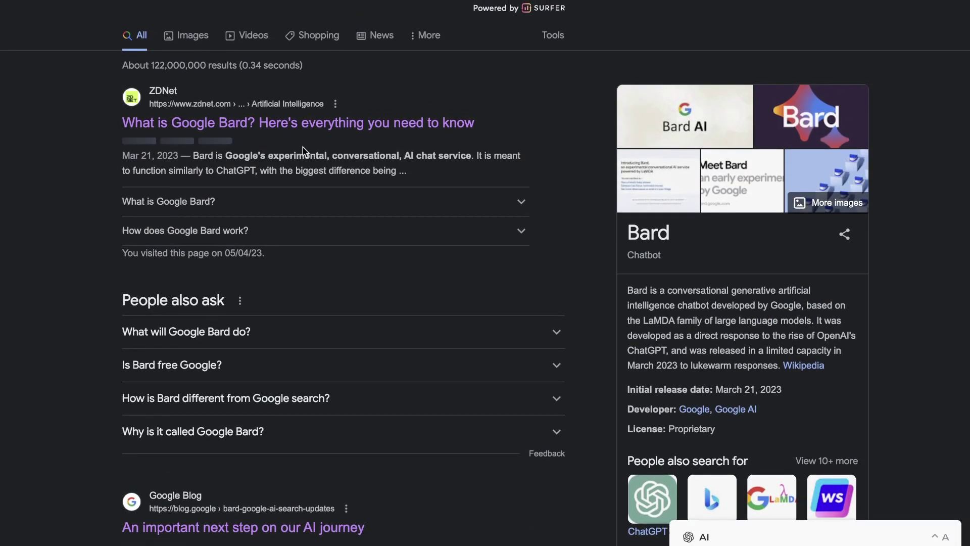
left_click(320, 124)
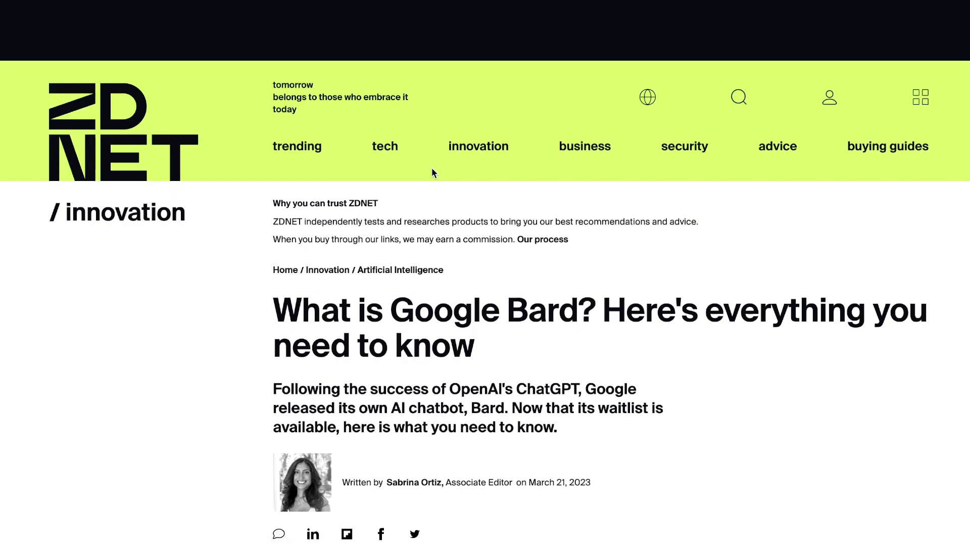
key("alt+Left")
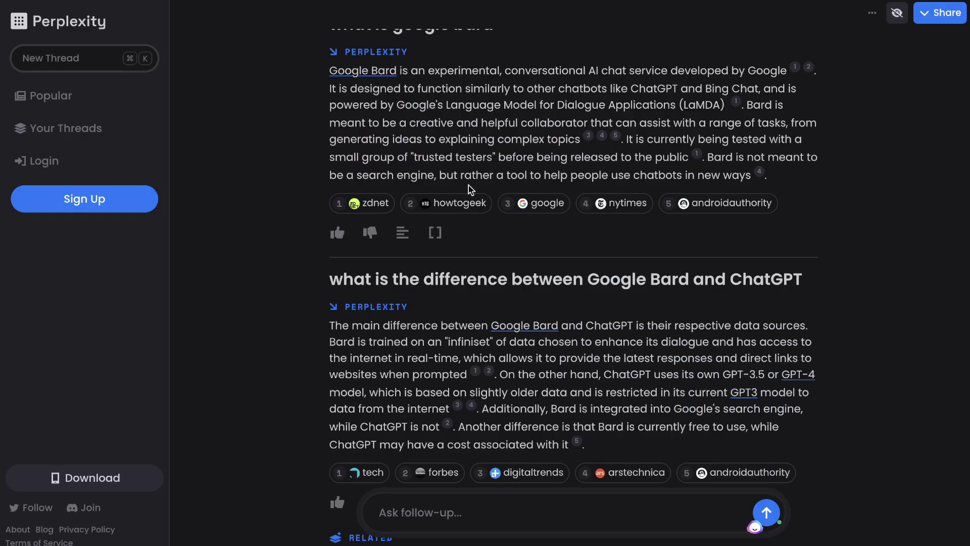
scroll(470, 189, "down", 3)
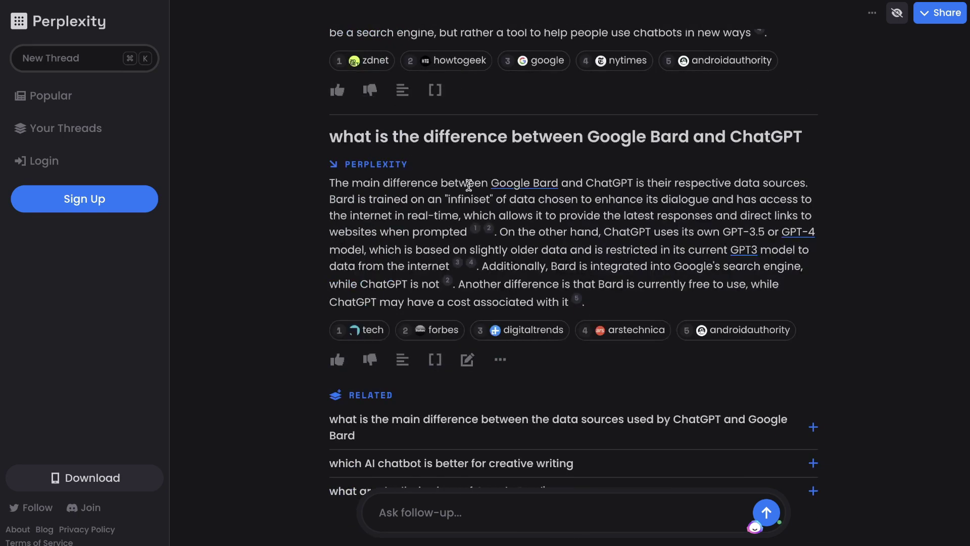
scroll(493, 69, "up", 3)
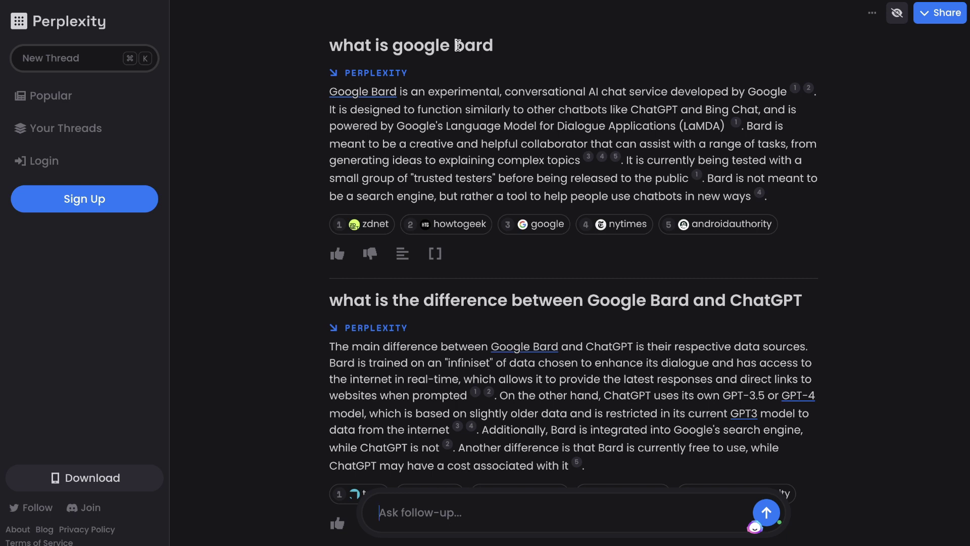
scroll(482, 103, "down", 1)
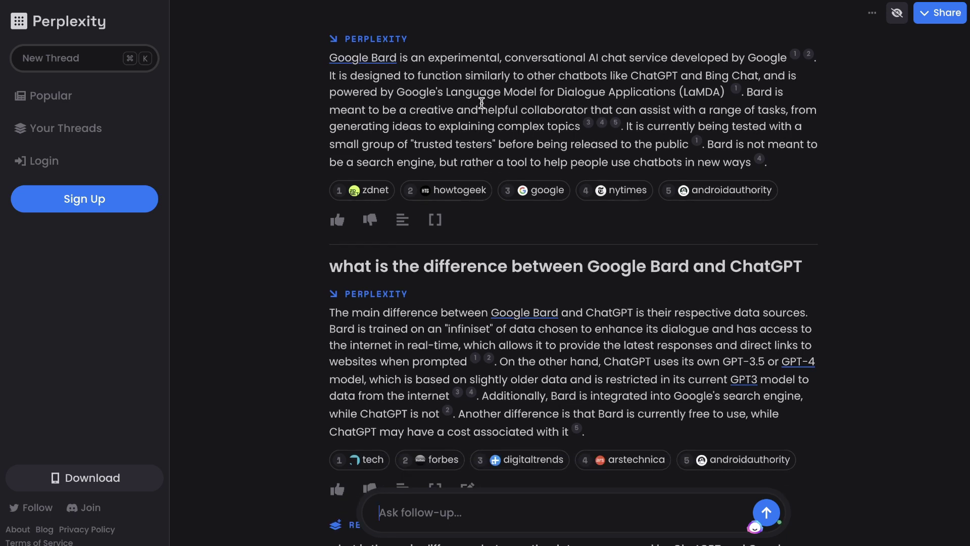
scroll(510, 191, "down", 3)
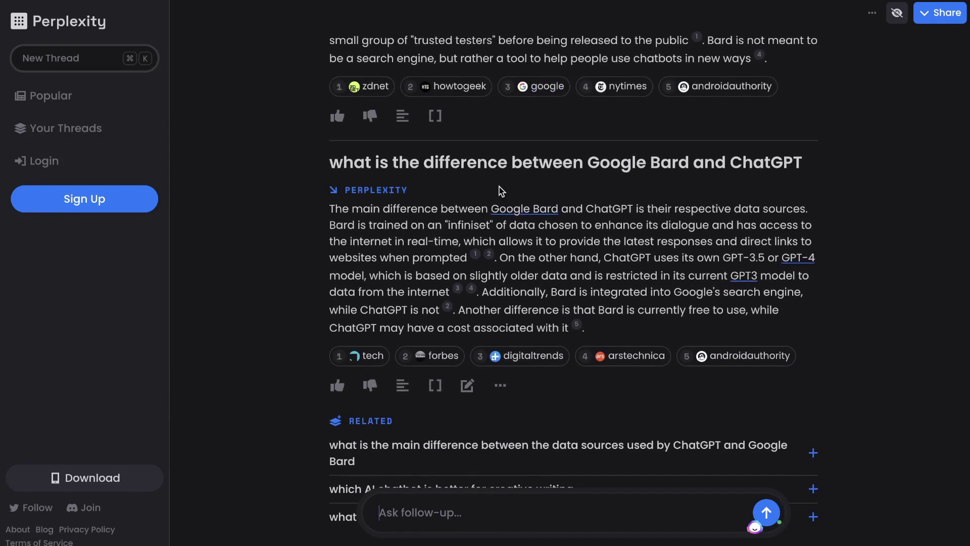
scroll(427, 360, "up", 4)
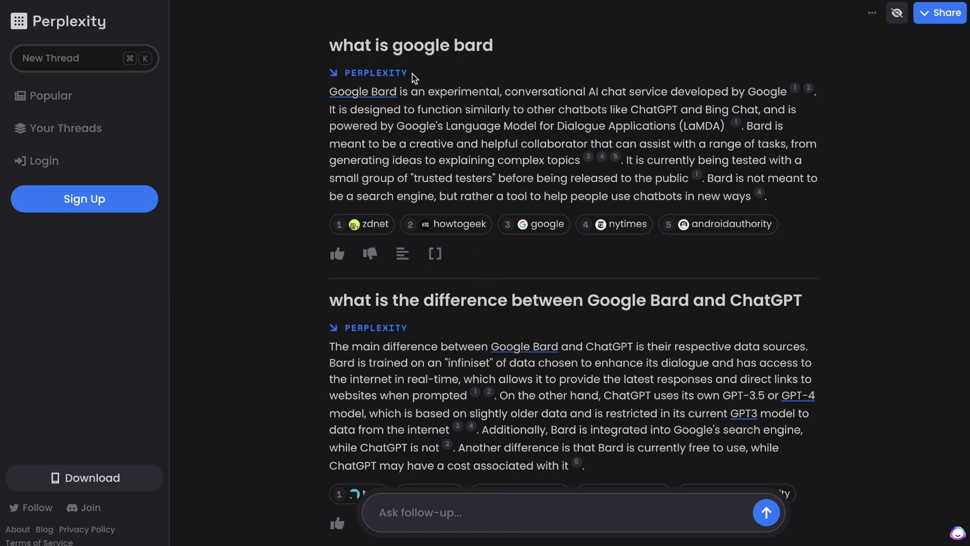
scroll(576, 330, "down", 1)
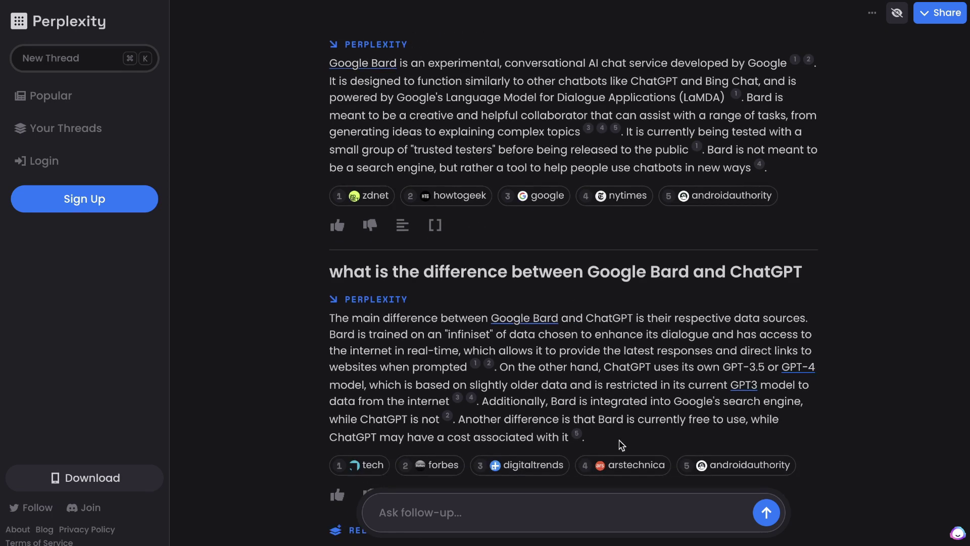
Select the Bard answers' text, then scroll through the comparison answer and related questions.
left_click_drag(622, 444, 331, 64)
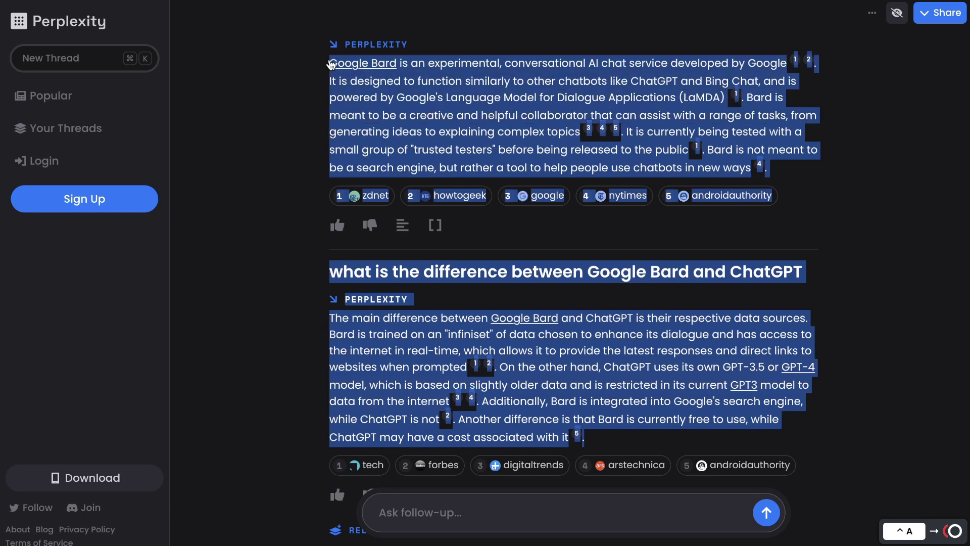
left_click(427, 87)
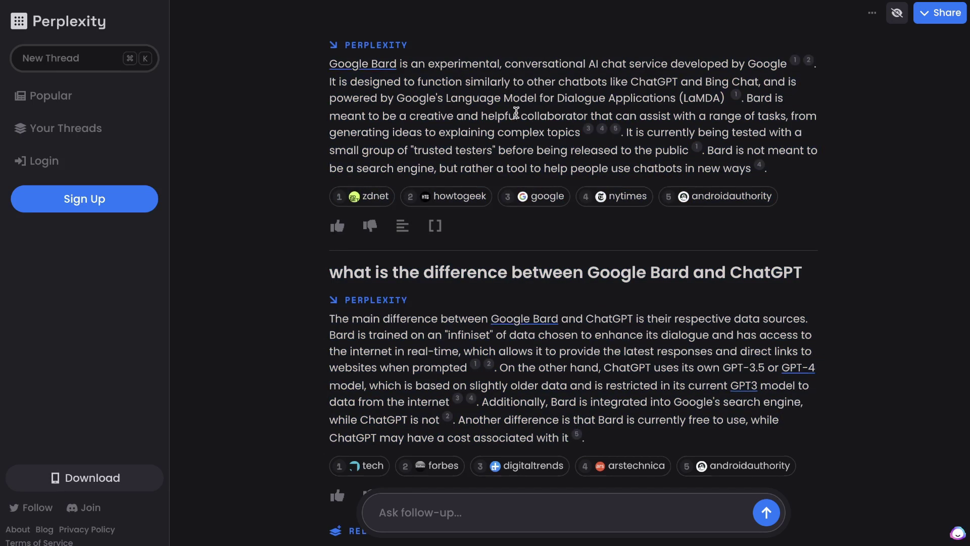
scroll(562, 130, "up", 1)
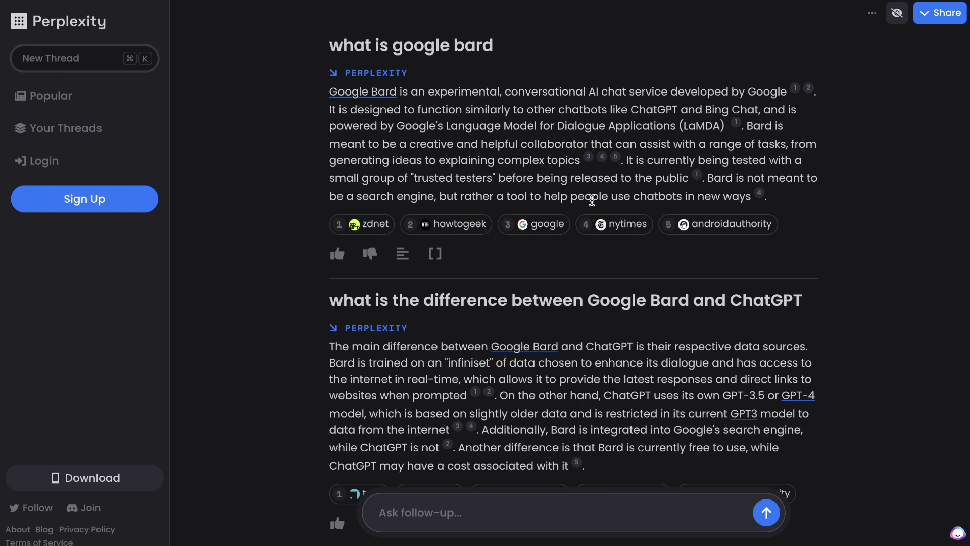
scroll(592, 200, "down", 1)
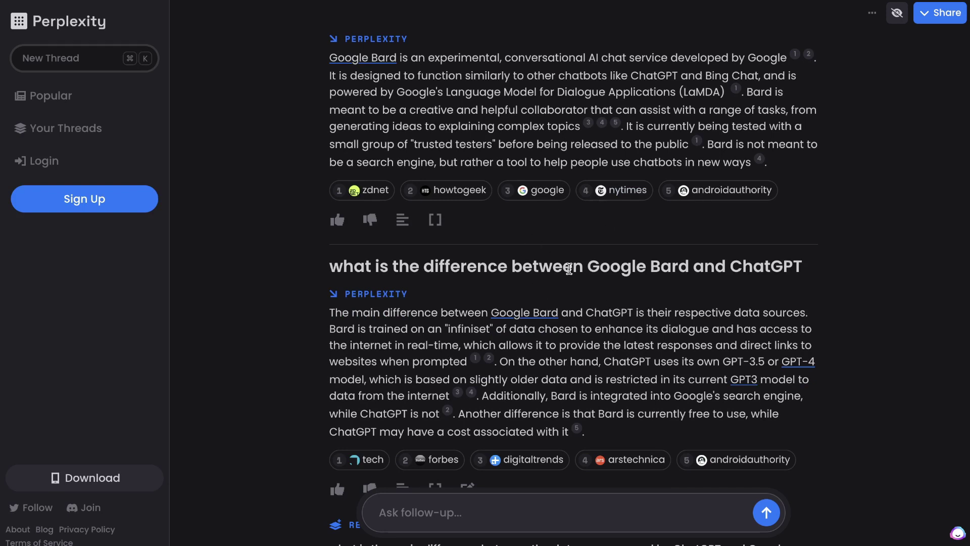
scroll(570, 271, "down", 1)
scroll(534, 288, "up", 1)
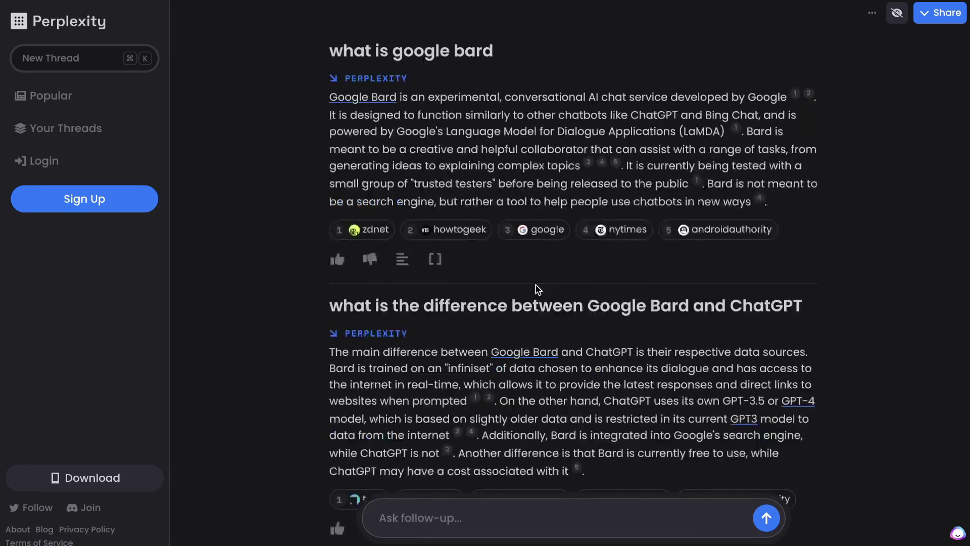
scroll(536, 288, "down", 6)
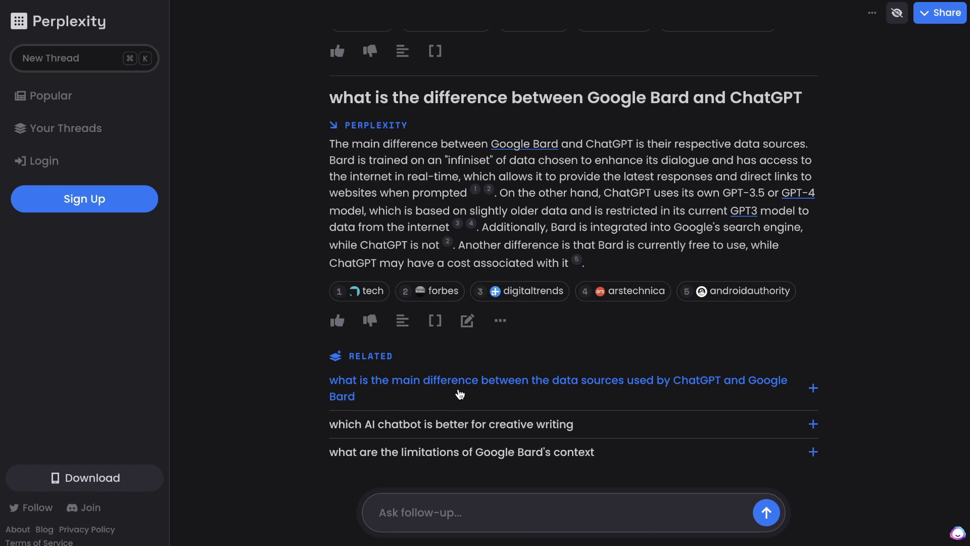
Ask about Bard/ChatGPT data sources and accuracy, expand to detailed, and select the whole thread.
left_click(466, 393)
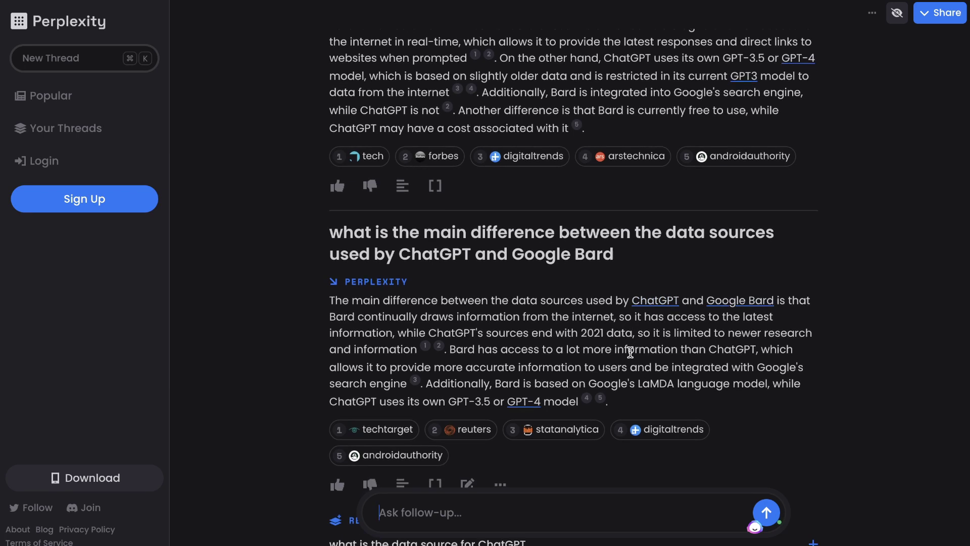
scroll(634, 275, "down", 3)
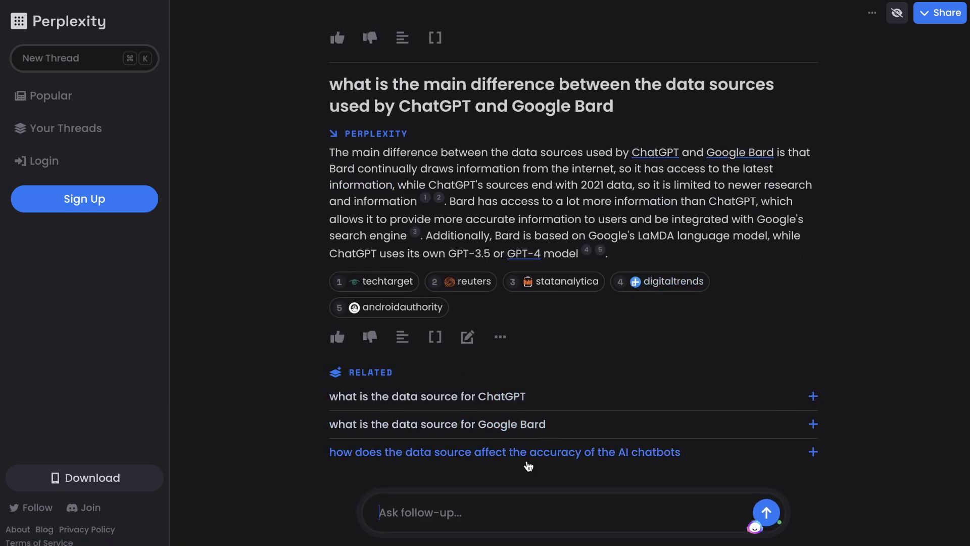
left_click(533, 464)
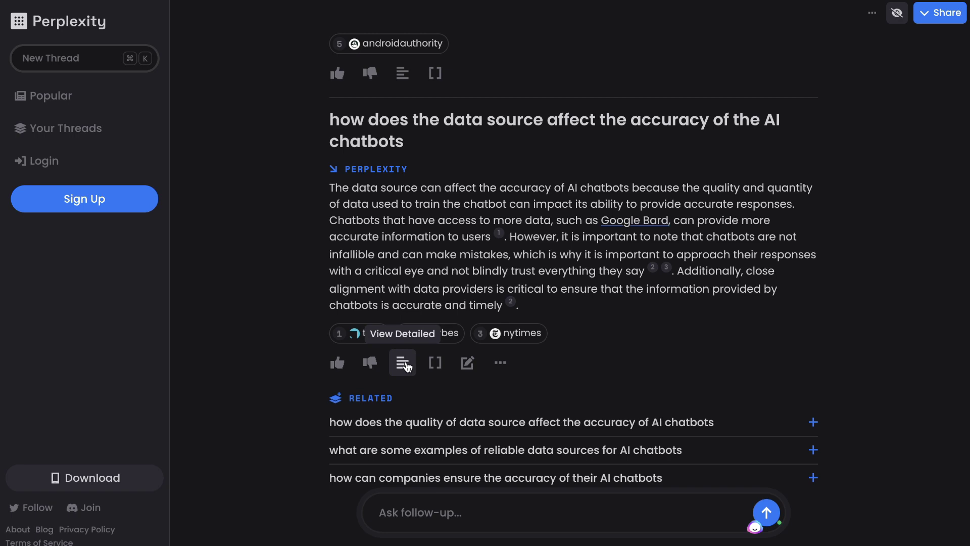
left_click(402, 362)
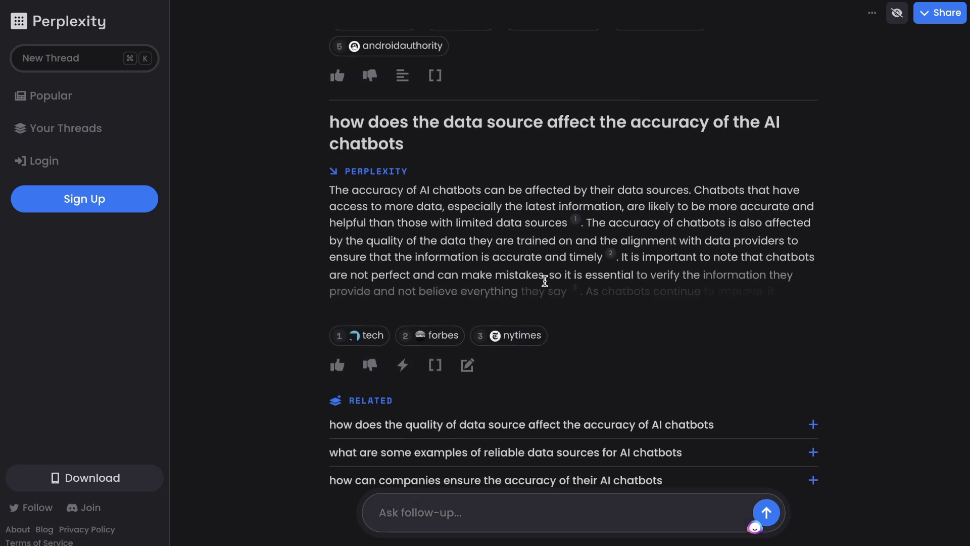
scroll(544, 281, "up", 9)
key("ctrl+a")
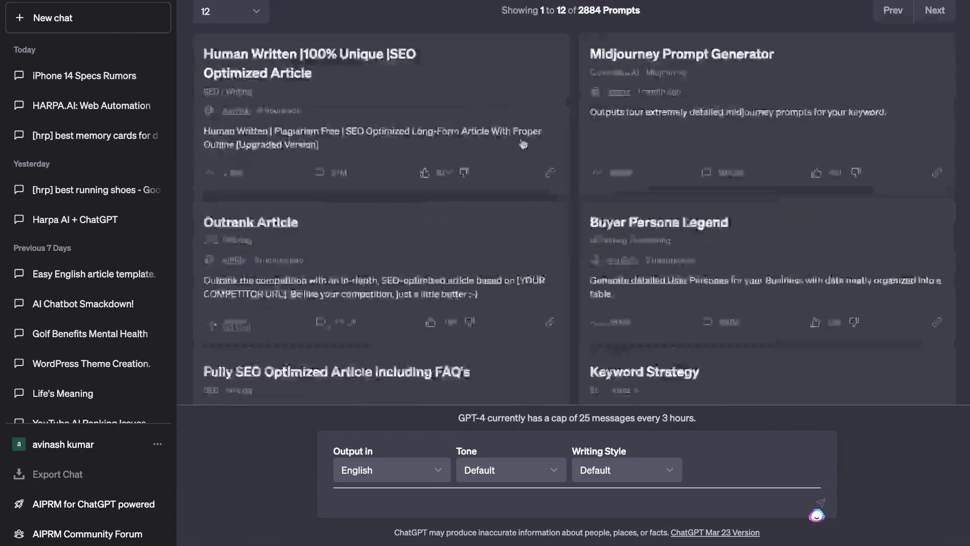
Paste the Perplexity answers and the plagiarism-free markdown blog-post instructions into ChatGPT's prompt.
key("ctrl+v")
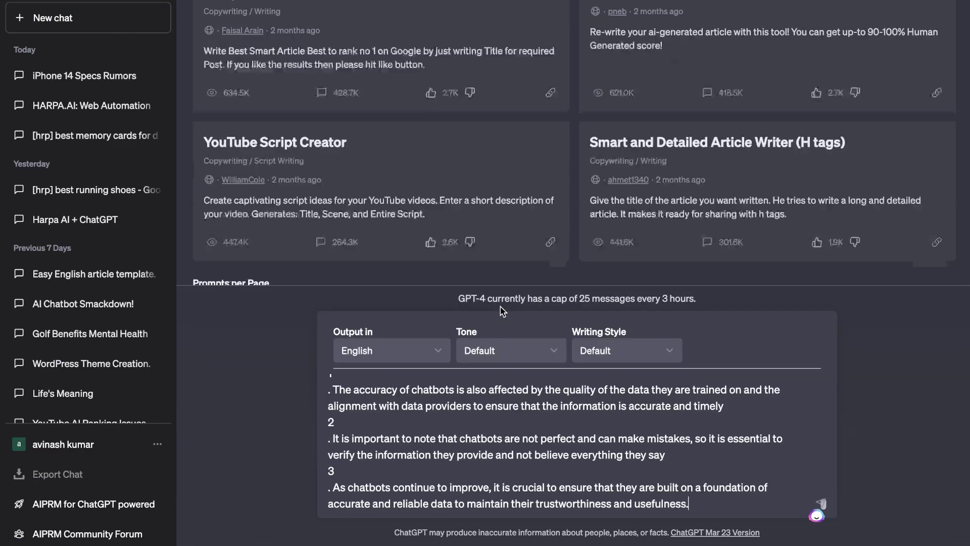
type("Your task is to take this information and write a blog post. Remember to Rewrite this content so that it is unique and plagerism free. Write in an enaging style and always include tables and lists. Write in markdown")
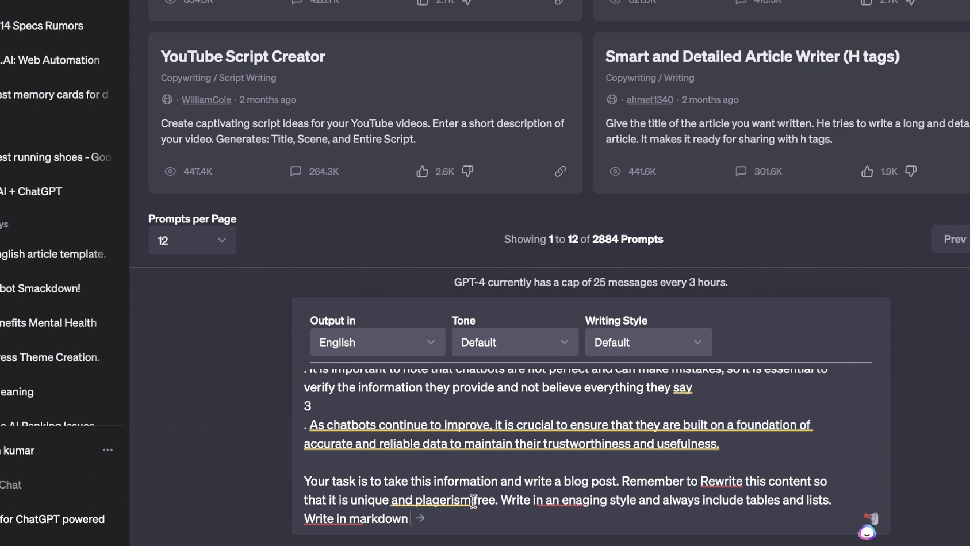
Send the prompt and scroll through the generated 'Google Bard vs ChatGPT' blog post.
left_click(420, 517)
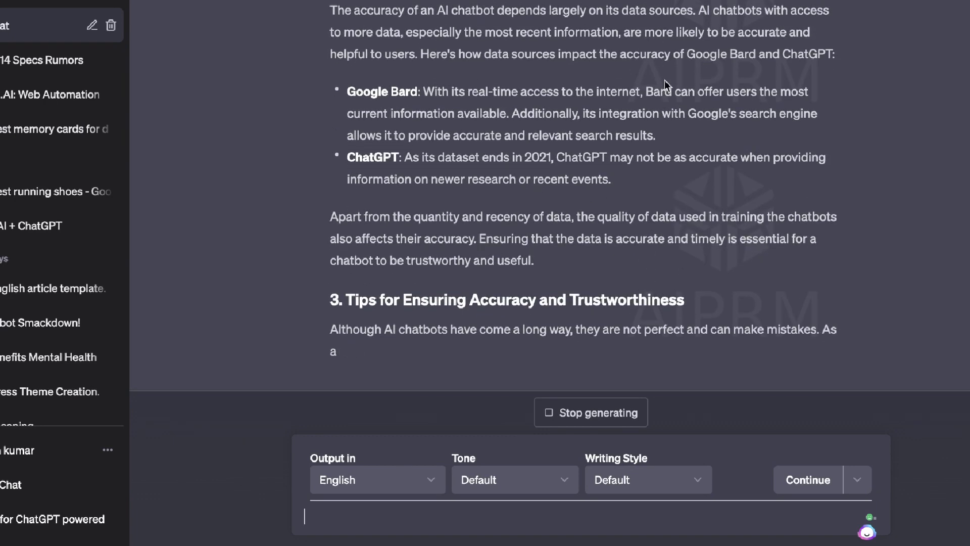
scroll(665, 80, "up", 6)
scroll(665, 80, "up", 5)
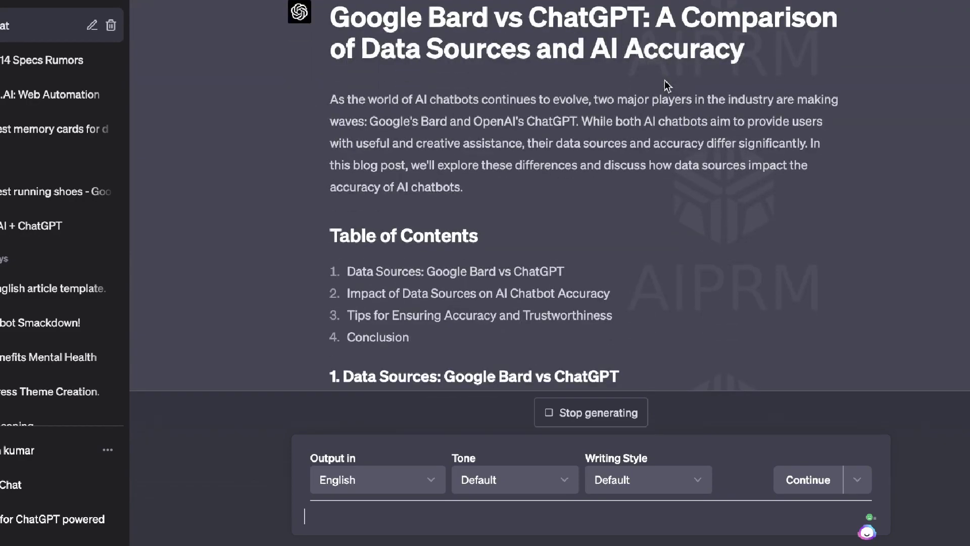
scroll(665, 80, "down", 10)
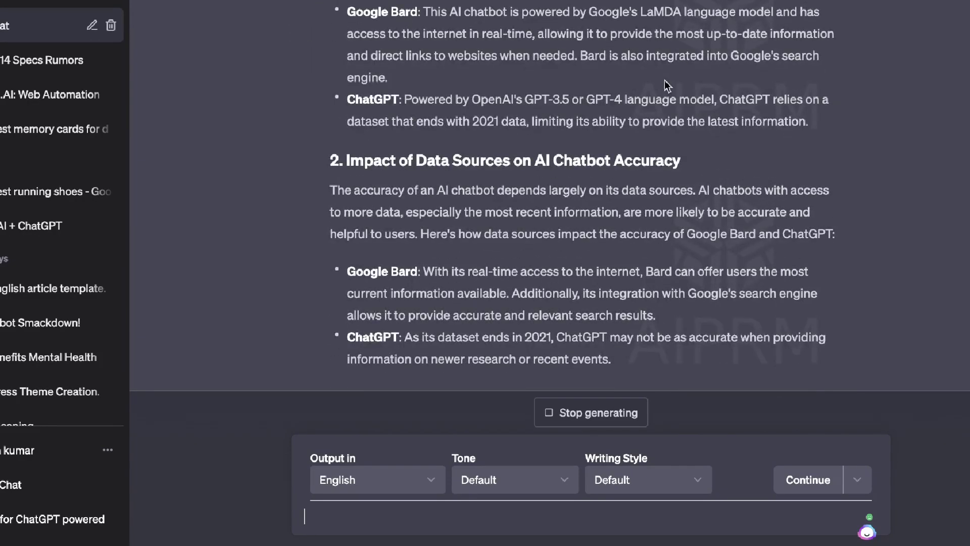
scroll(664, 80, "down", 5)
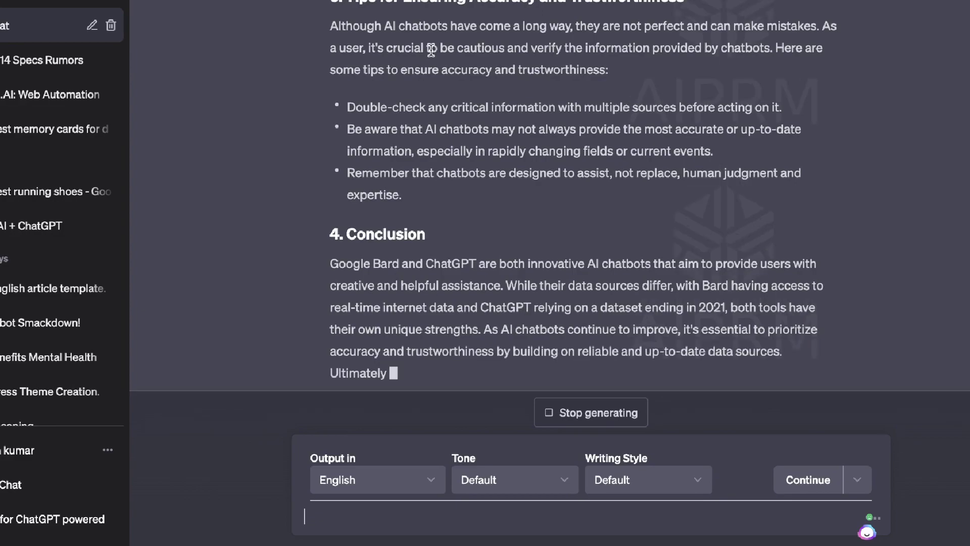
Scroll back up ChatGPT's article and select the intro and Table of Contents heading.
scroll(709, 359, "up", 3)
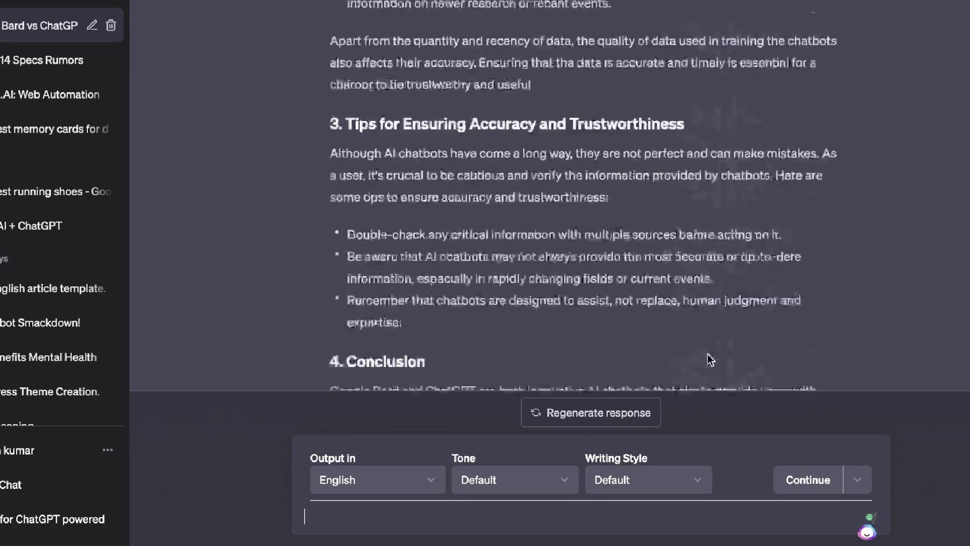
scroll(709, 358, "up", 15)
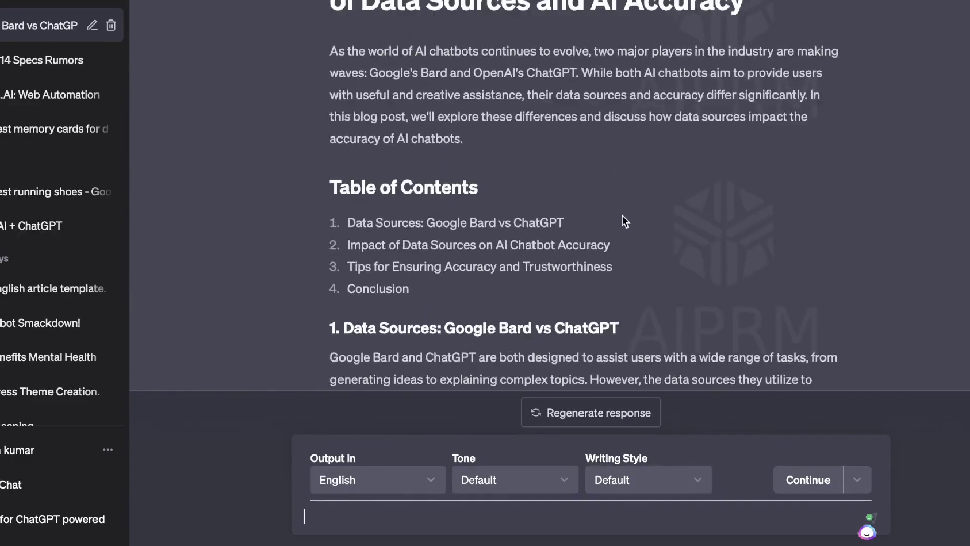
scroll(622, 216, "up", 3)
scroll(485, 85, "down", 4)
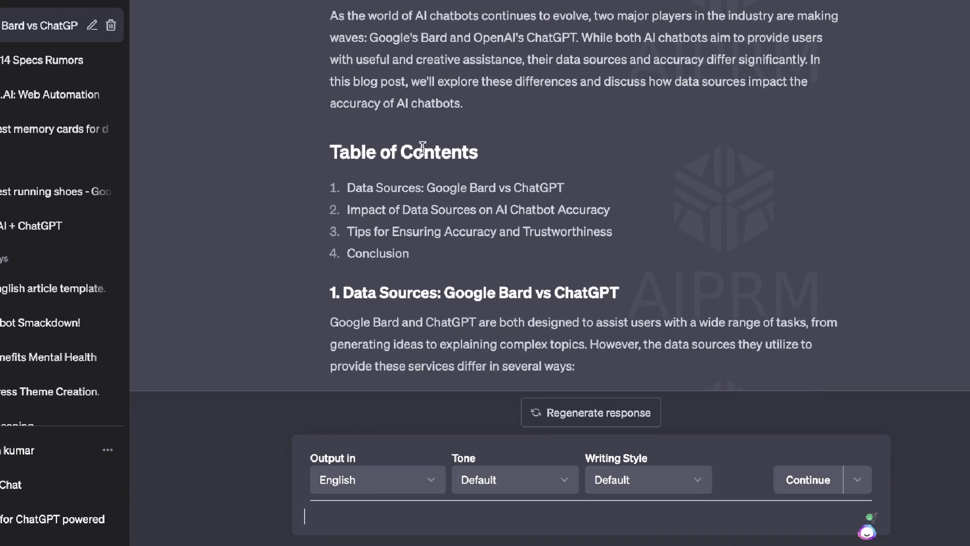
scroll(422, 147, "down", 2)
left_click_drag(614, 147, 421, 231)
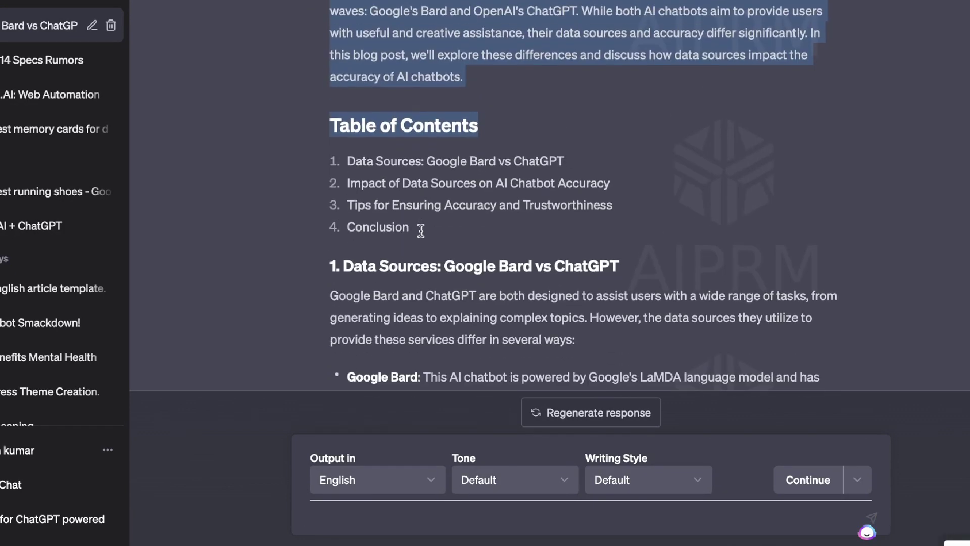
Scroll down to the conclusion and select the entire blog post, starting from the introduction.
scroll(424, 236, "down", 1)
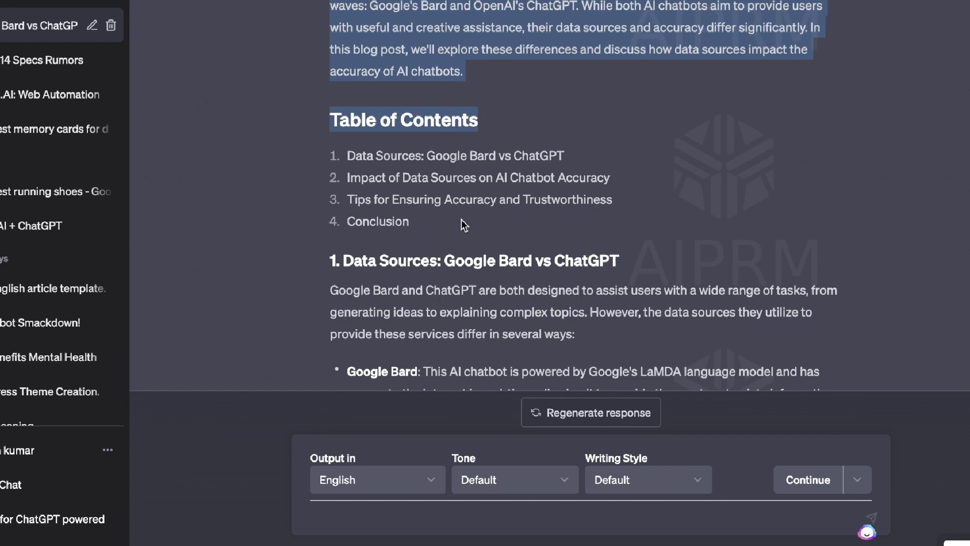
scroll(463, 225, "down", 3)
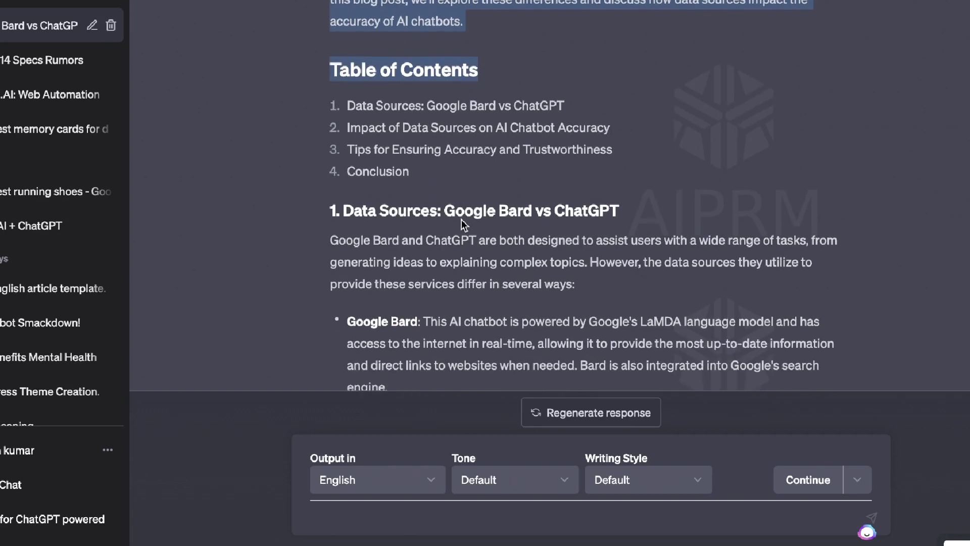
scroll(450, 205, "down", 2)
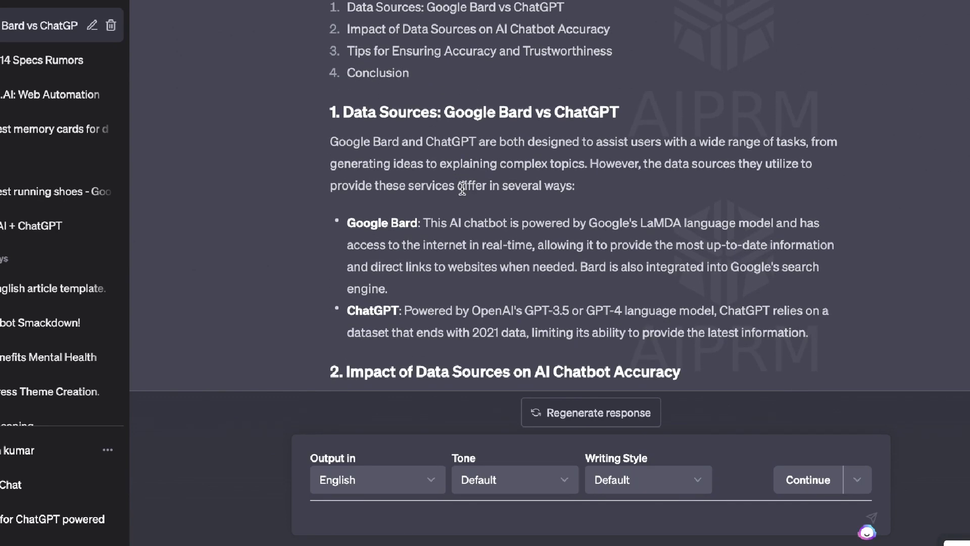
scroll(450, 207, "down", 4)
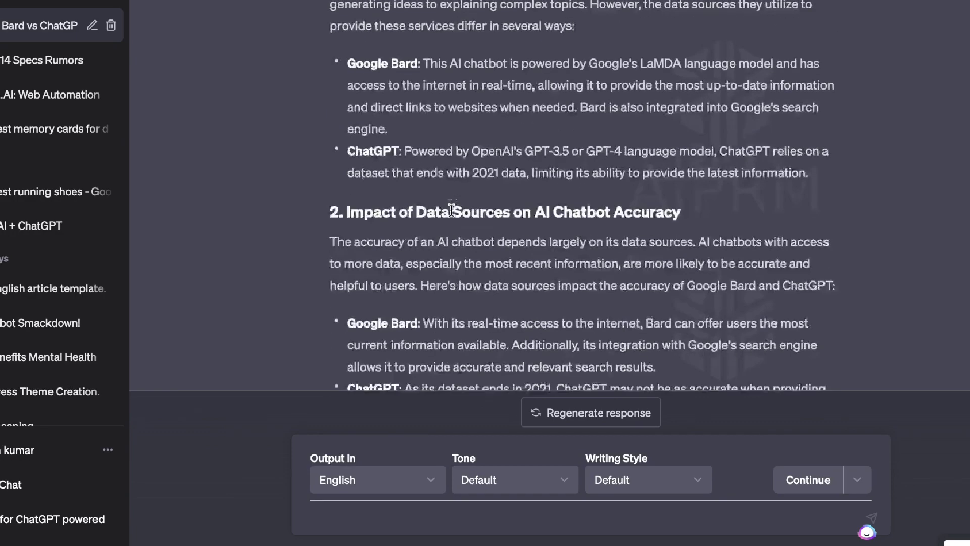
scroll(451, 209, "down", 1)
left_click_drag(346, 104, 546, 120)
scroll(546, 120, "down", 5)
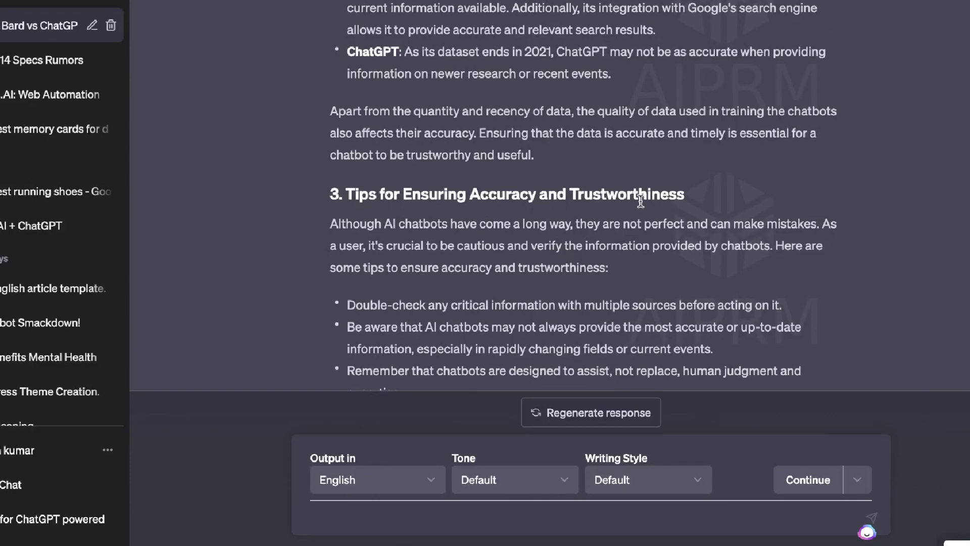
scroll(639, 242, "down", 5)
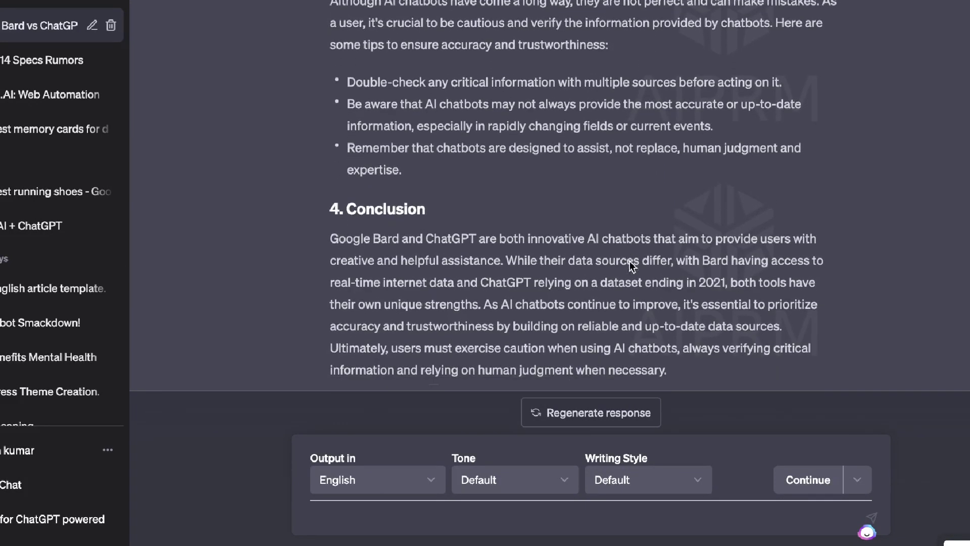
left_click_drag(631, 265, 323, 172)
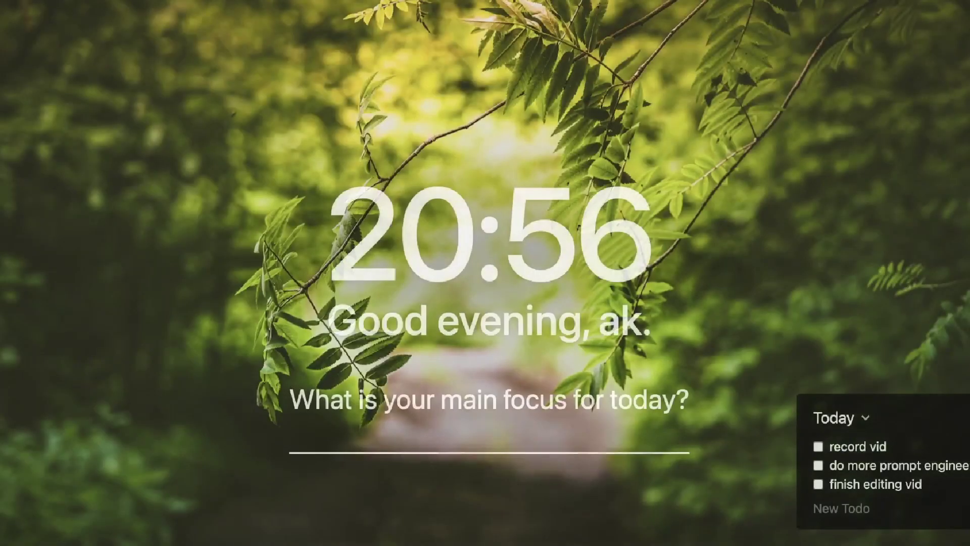
Check the ChatGPT blog post in Duplichecker, getting 0% plagiarism and 100% unique.
type("go")
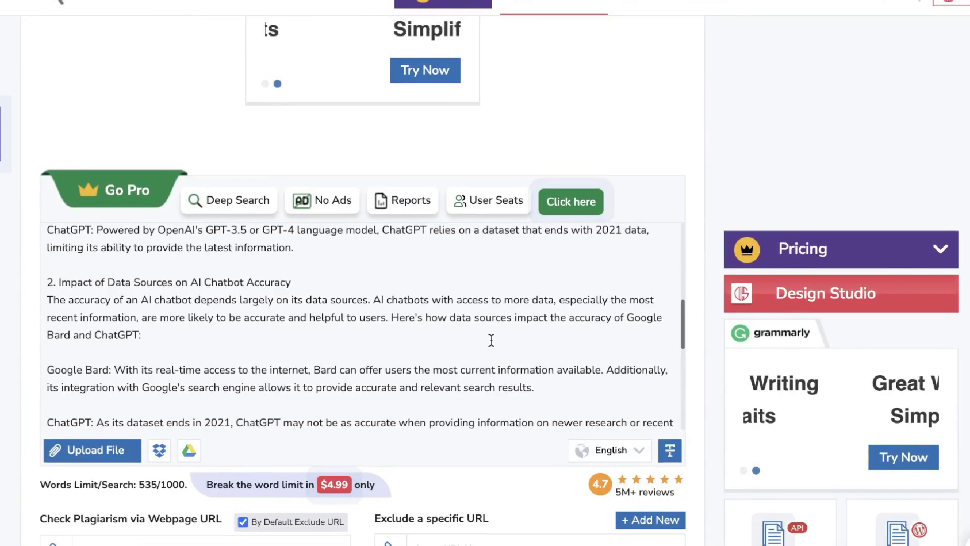
scroll(491, 340, "down", 10)
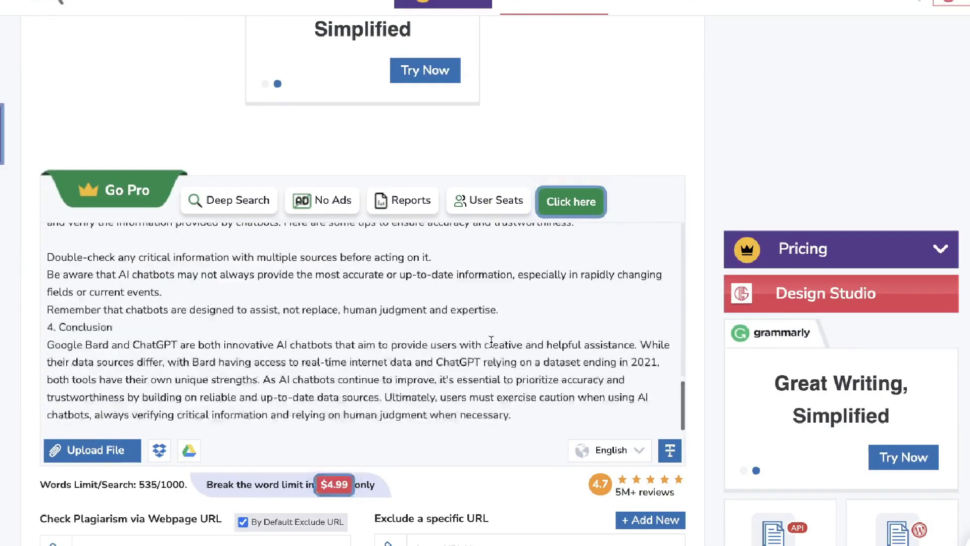
scroll(491, 342, "down", 15)
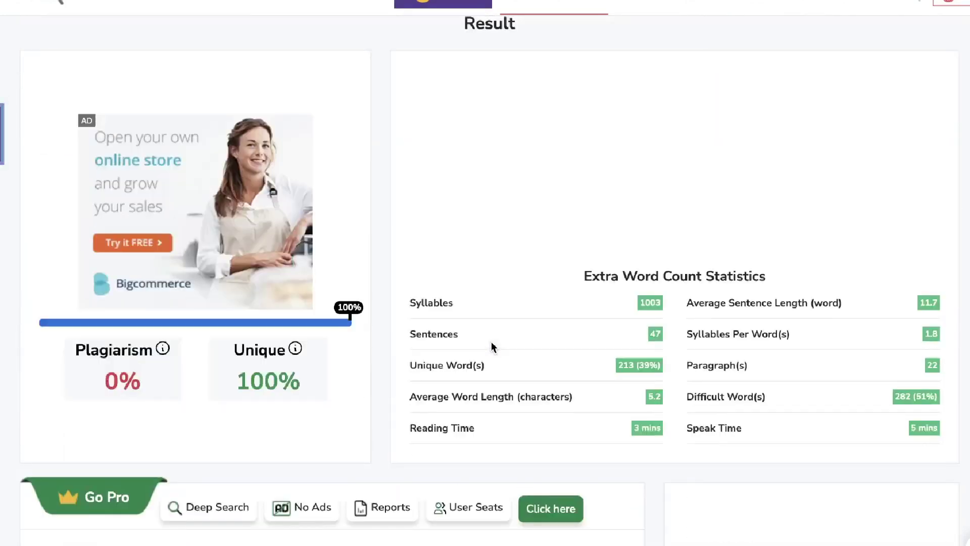
left_click_drag(236, 348, 279, 347)
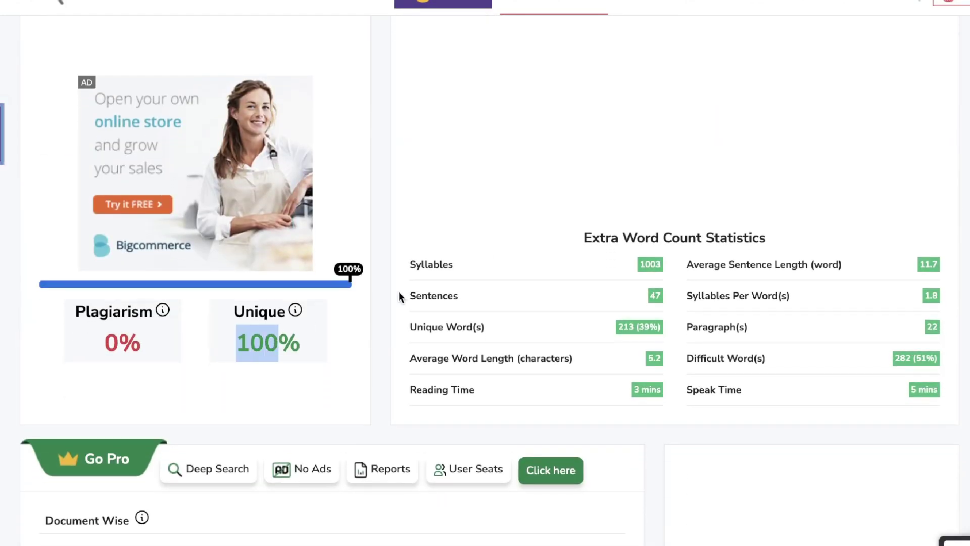
scroll(495, 249, "up", 2)
scroll(496, 250, "up", 7)
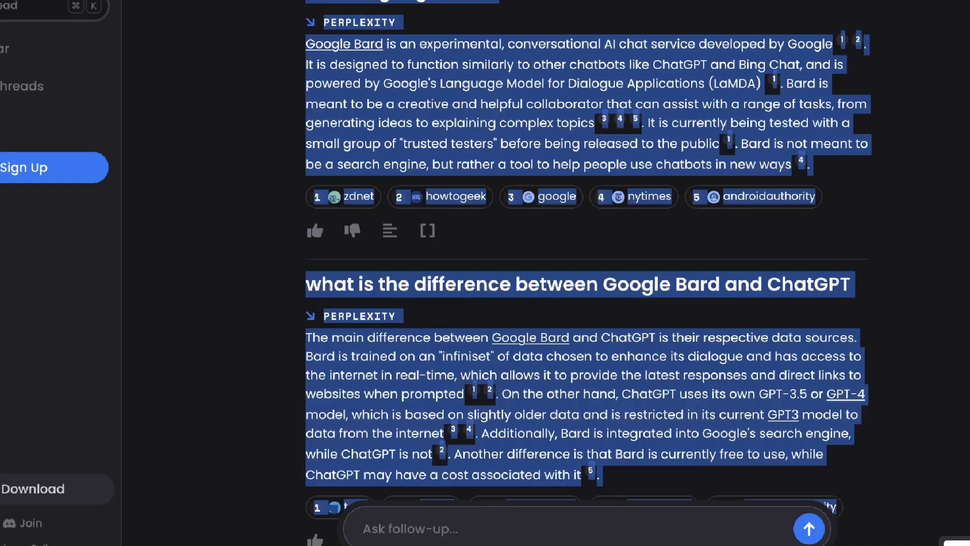
Click an empty area of Perplexity's Google Bard thread to clear the page-wide selection.
left_click(800, 23)
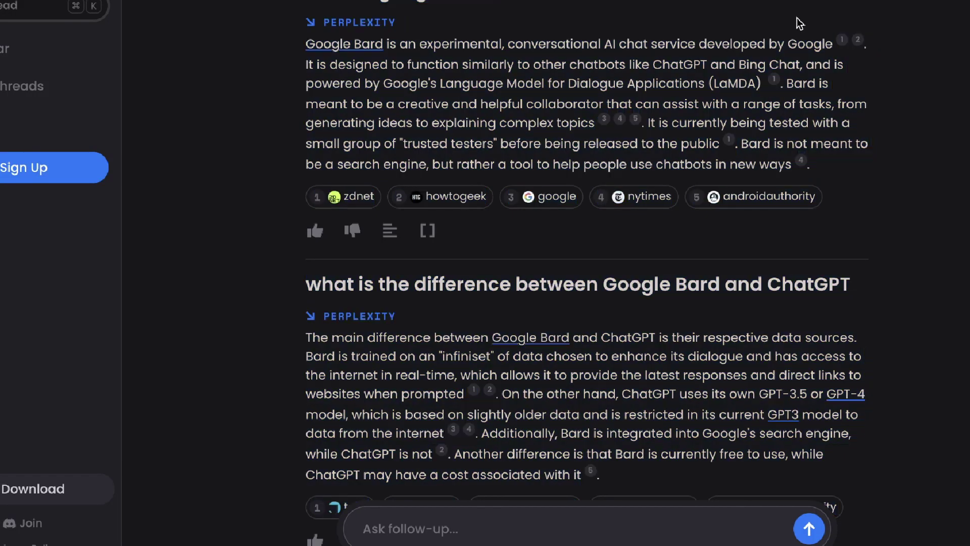